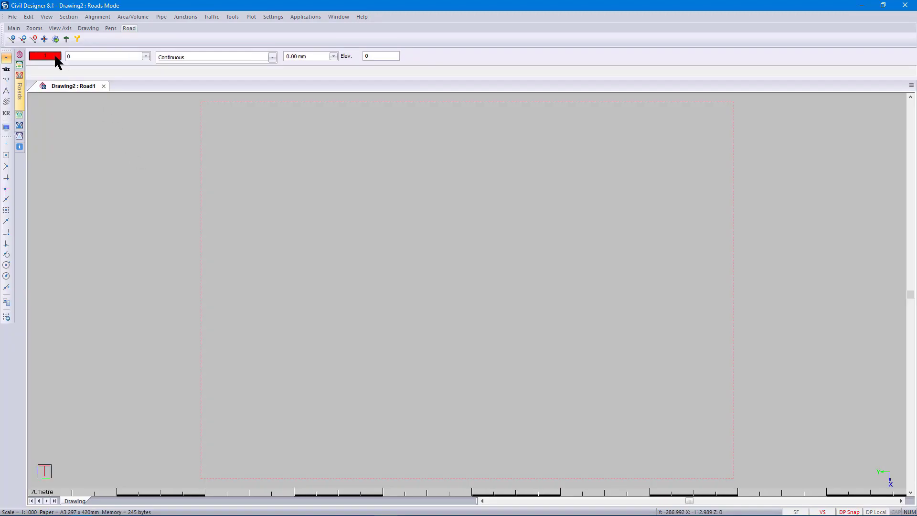
# Start a LandXML import from the file Civil Designer.xml
pyautogui.click(14, 17)
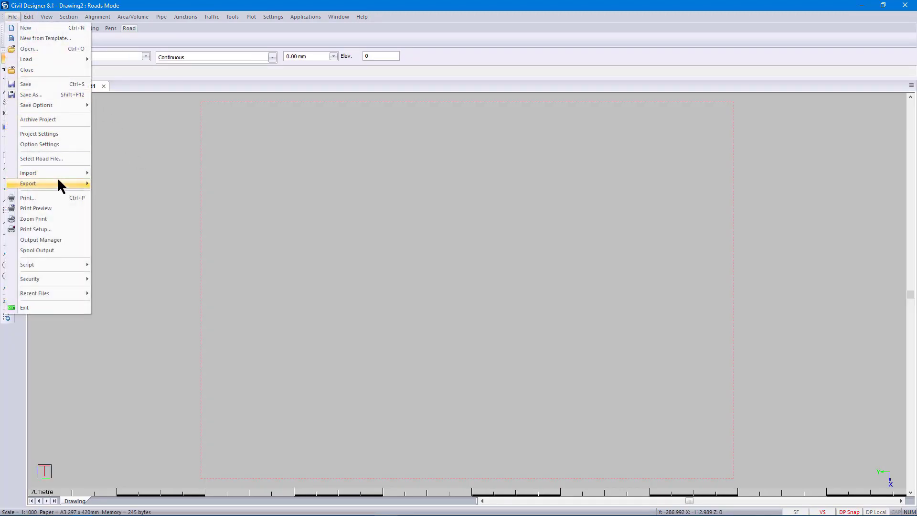
pyautogui.moveTo(61, 172)
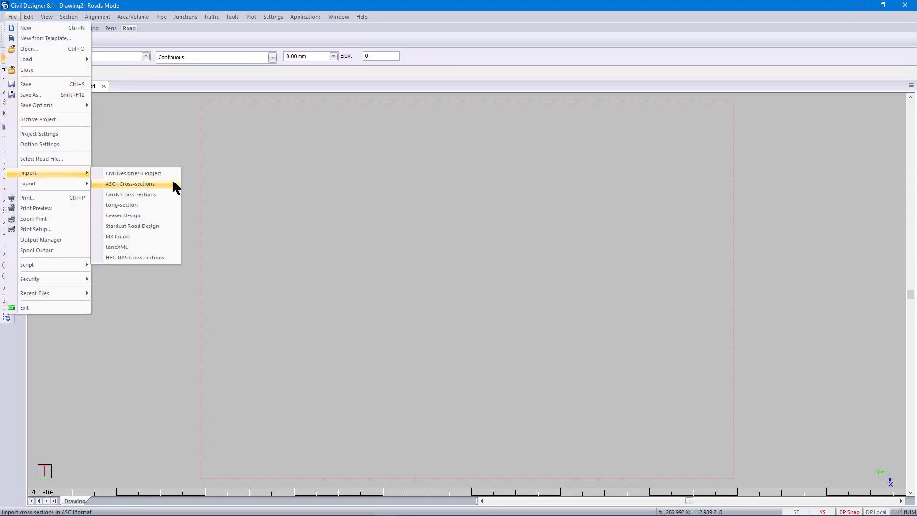
pyautogui.click(167, 247)
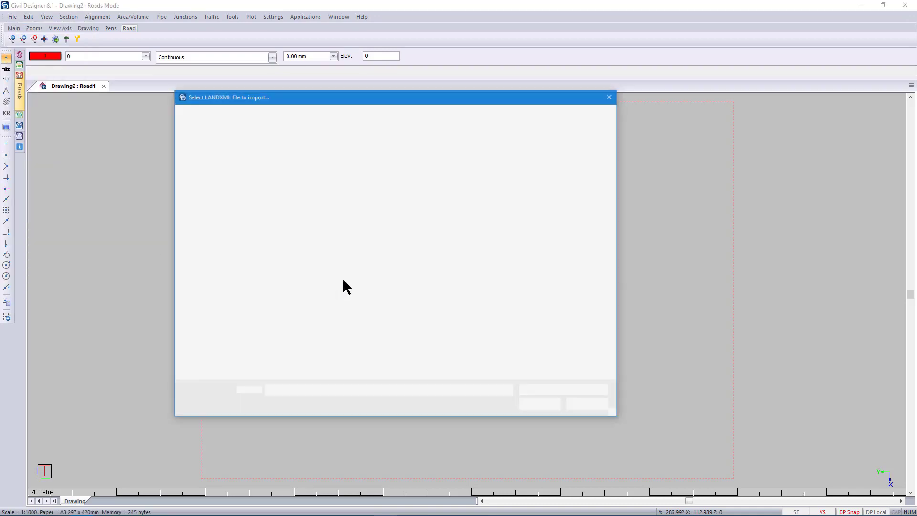
pyautogui.click(335, 166)
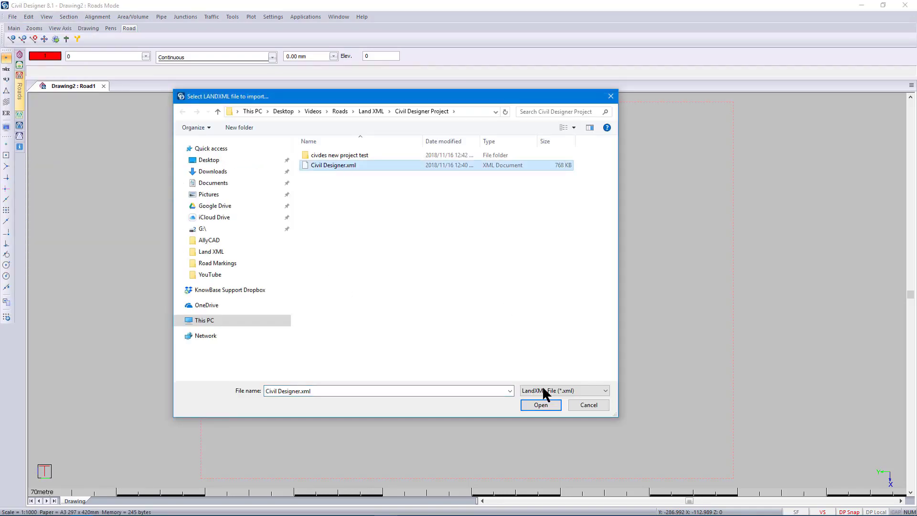
pyautogui.click(545, 404)
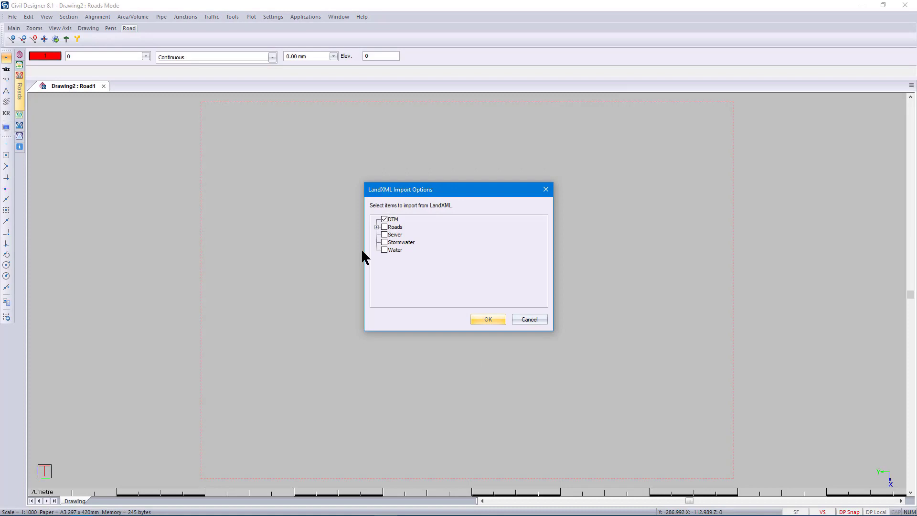
# Include roads RD1 and RD2 and the Water network, then run the import
pyautogui.click(377, 227)
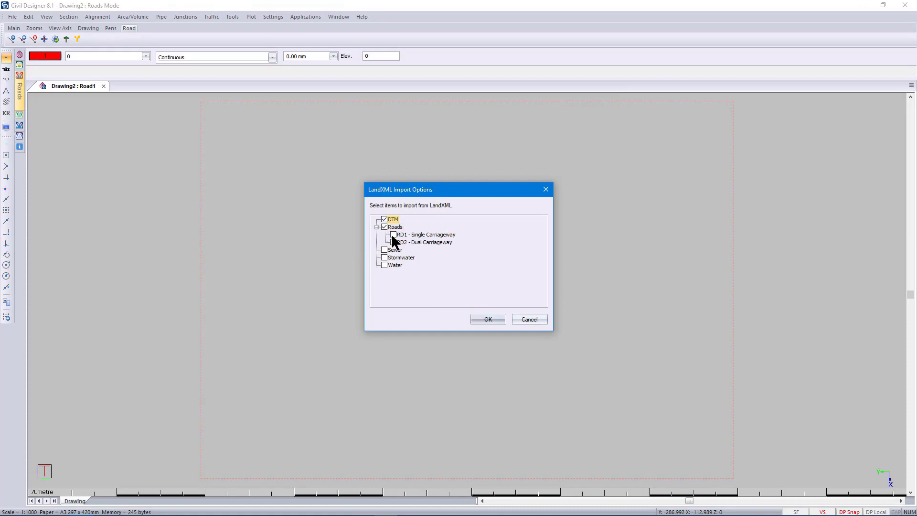
pyautogui.click(393, 234)
pyautogui.click(393, 242)
pyautogui.click(384, 264)
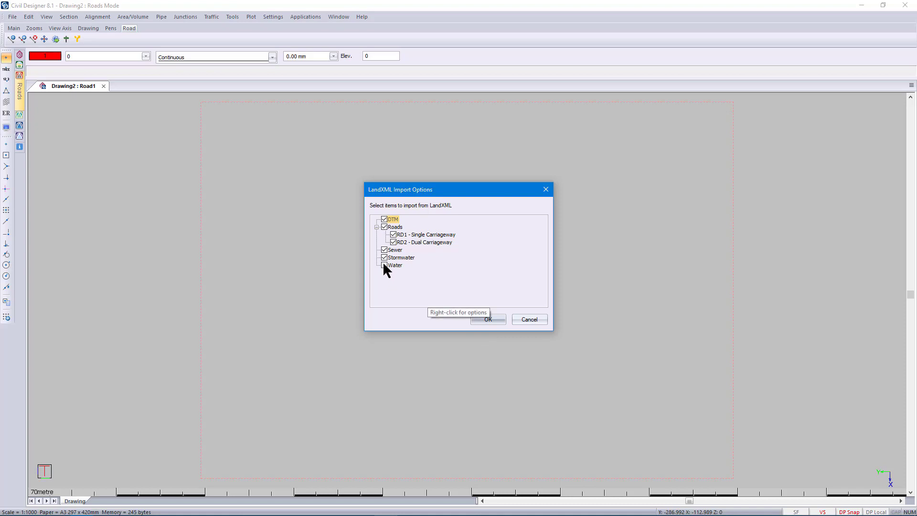
pyautogui.click(478, 316)
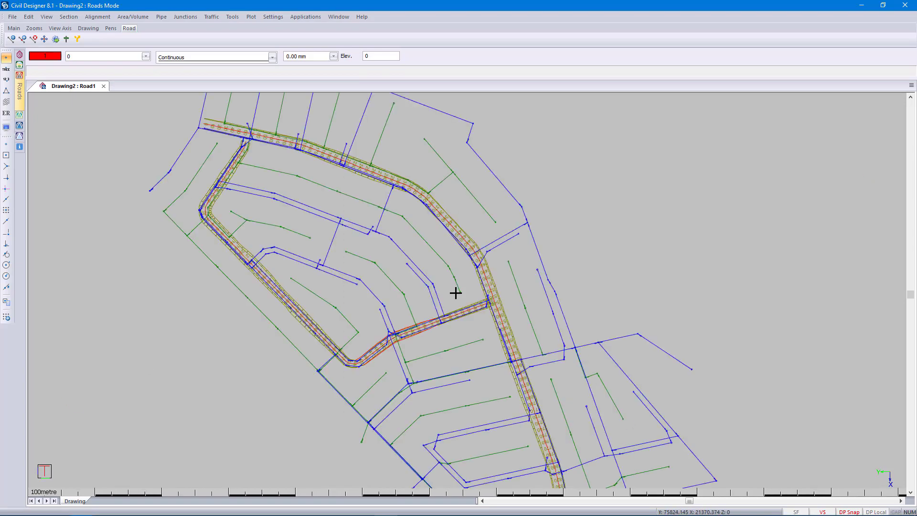
# Zoom to the junction, make RD1 active, and orbit a tilted 3D render of the roads
pyautogui.scroll(5, 466, 284)
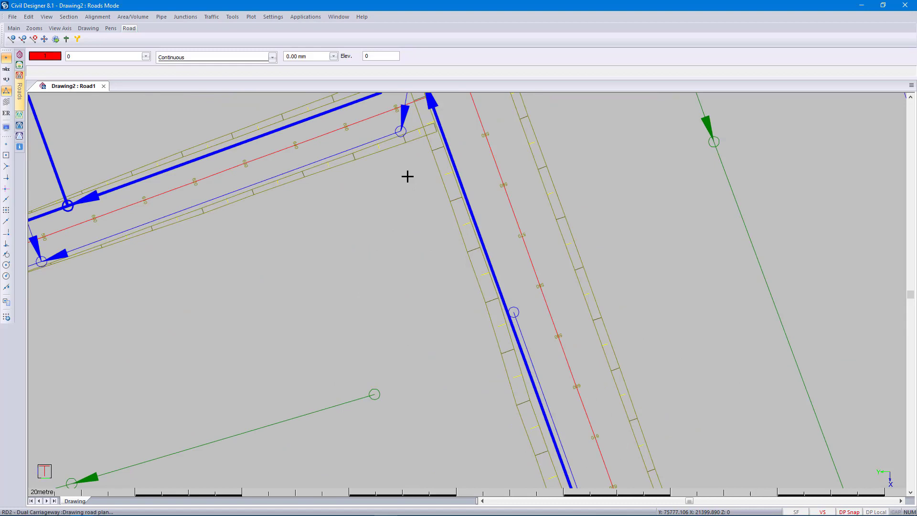
pyautogui.click(452, 293)
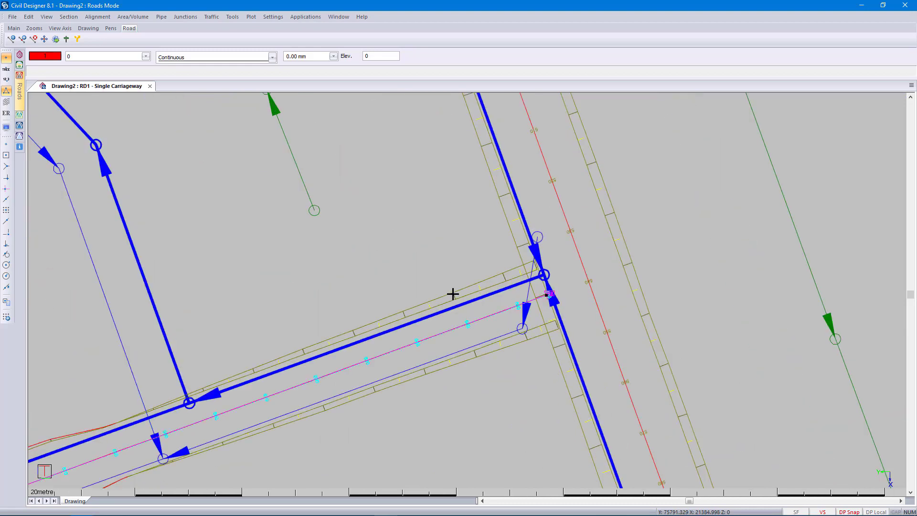
pyautogui.rightClick(480, 286)
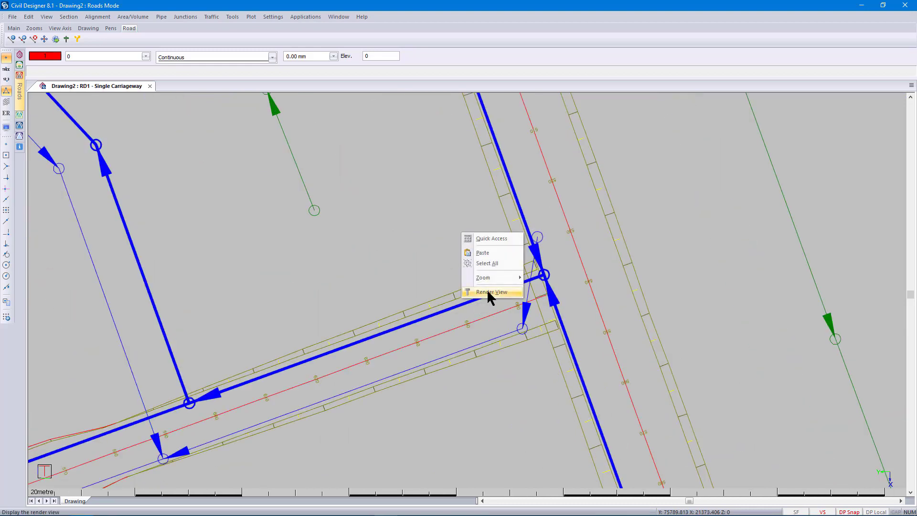
pyautogui.click(487, 289)
pyautogui.moveTo(373, 459); pyautogui.dragTo(605, 245)
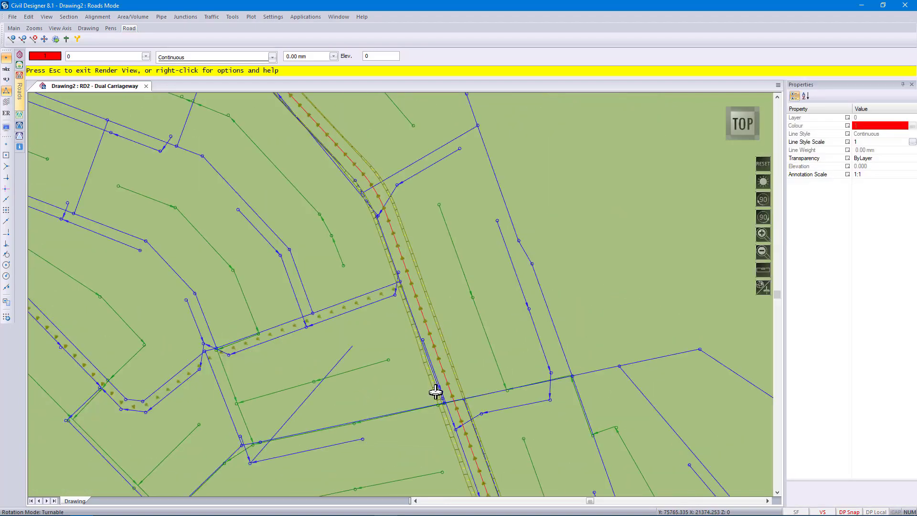
pyautogui.moveTo(440, 270); pyautogui.dragTo(672, 249)
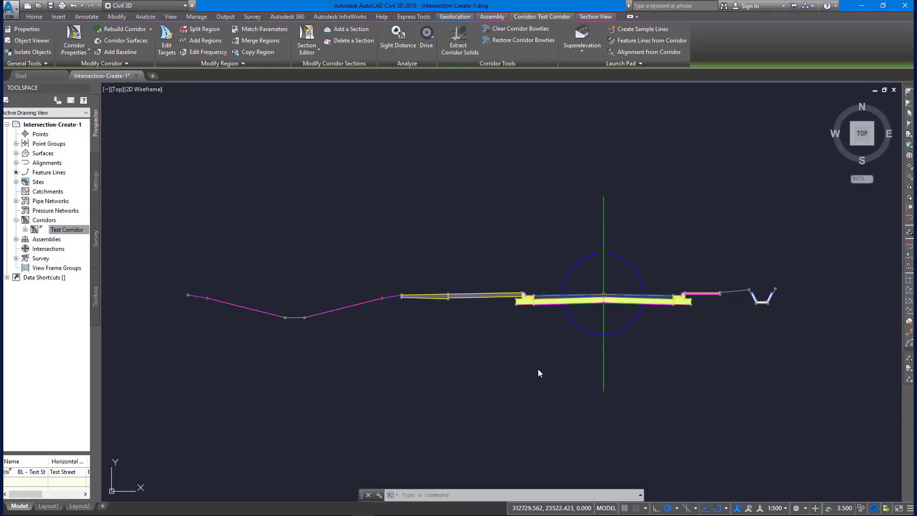
# Step the corridor Section Editor to station 0+200.89m, then select Test Corridor
pyautogui.scroll(-6, 538, 369)
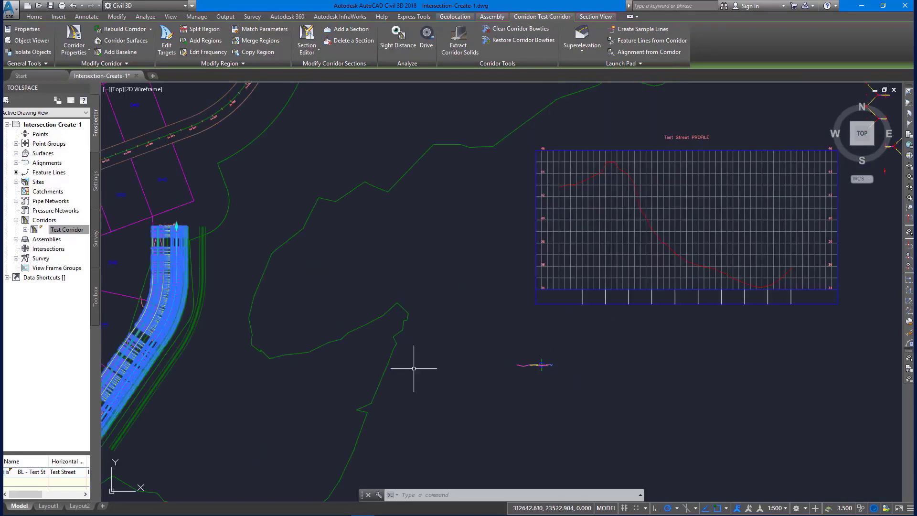
pyautogui.moveTo(222, 370); pyautogui.dragTo(380, 364, button='middle')
pyautogui.scroll(2, 324, 299)
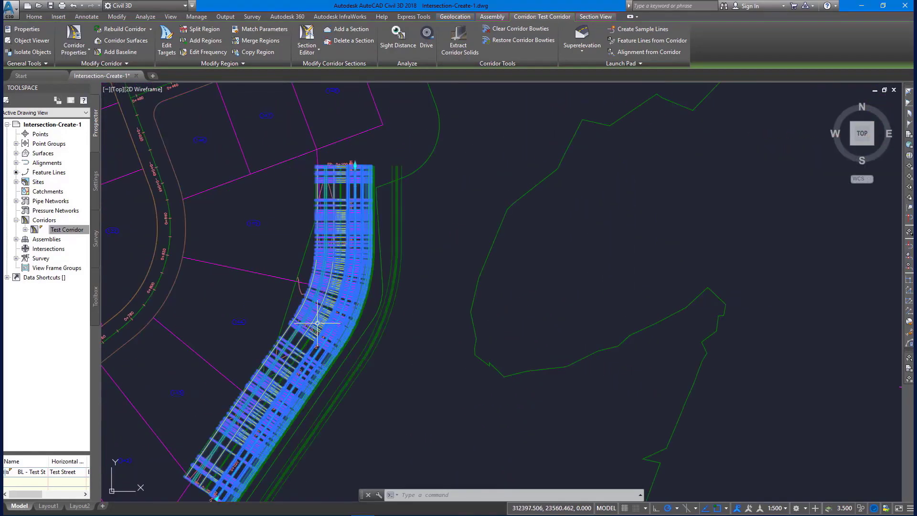
pyautogui.click(307, 39)
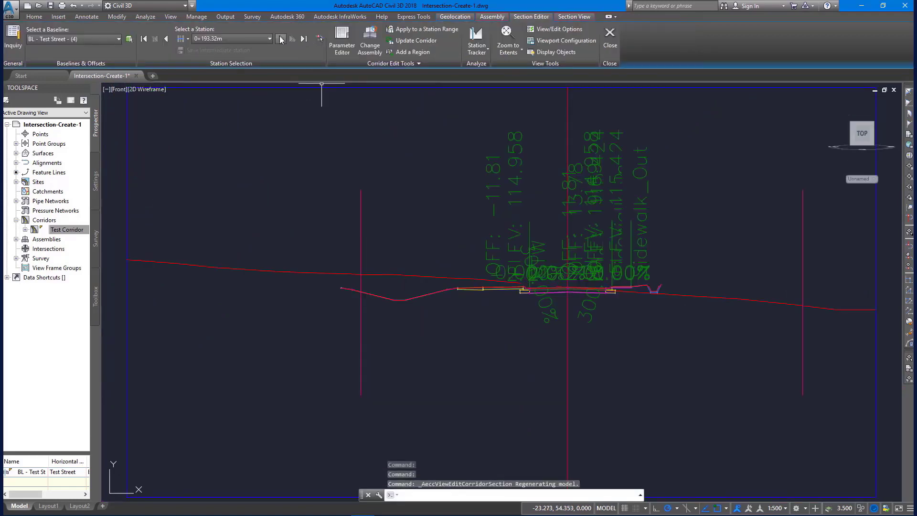
pyautogui.click(281, 39)
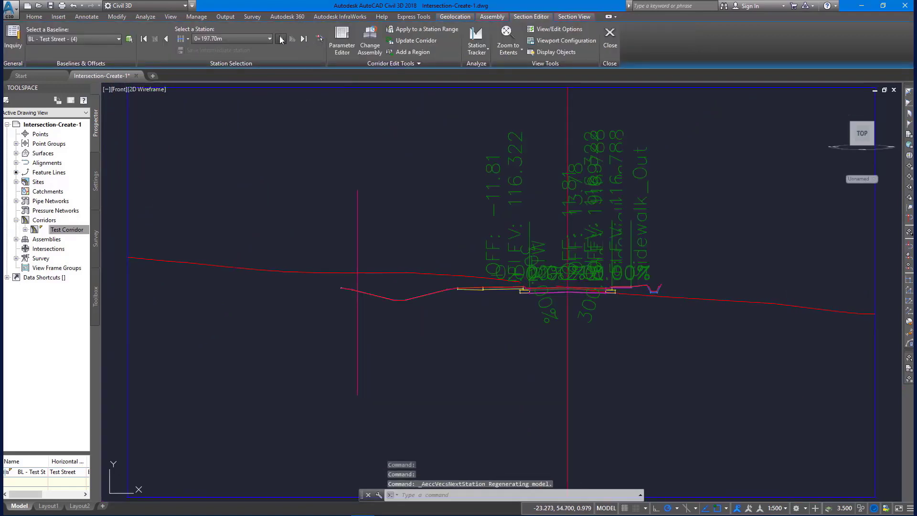
pyautogui.click(282, 40)
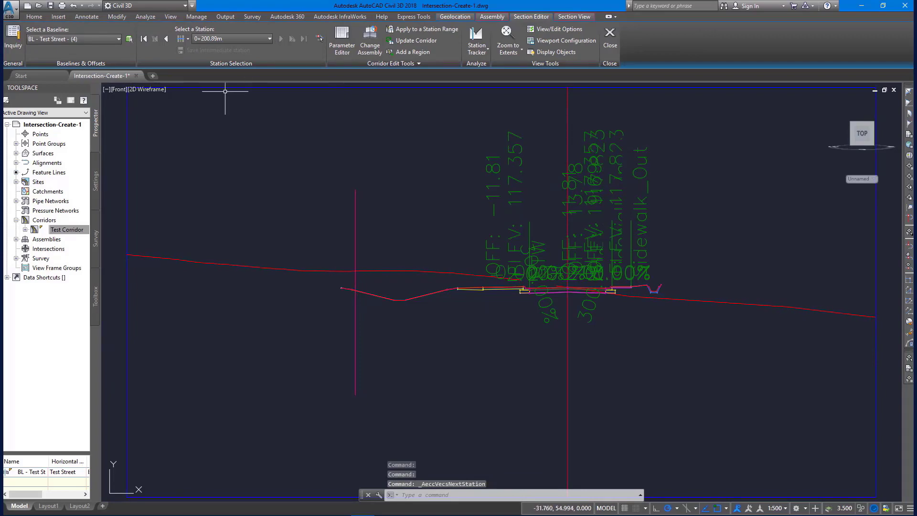
pyautogui.click(80, 231)
# Export Test Corridor as LandXML, replacing Test Corridor.xml, and minimise Civil 3D
pyautogui.rightClick(80, 231)
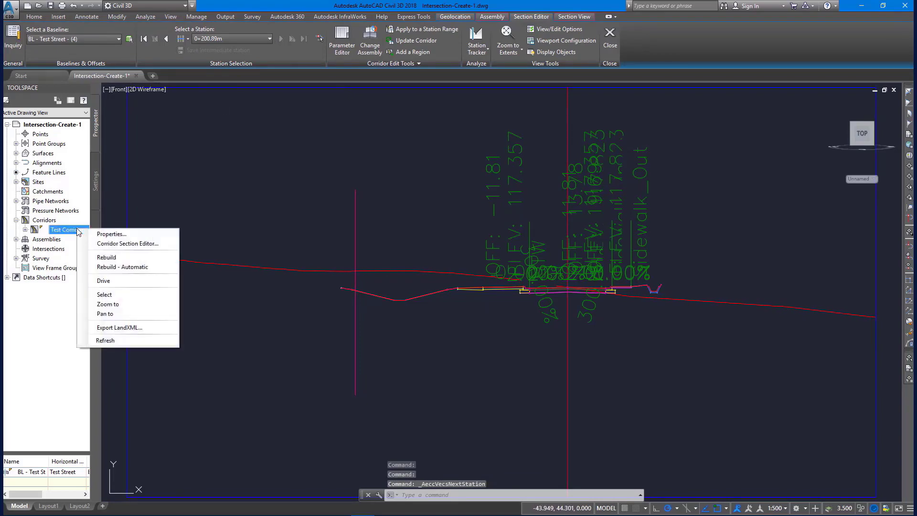
pyautogui.click(113, 329)
pyautogui.scroll(-15, 224, 317)
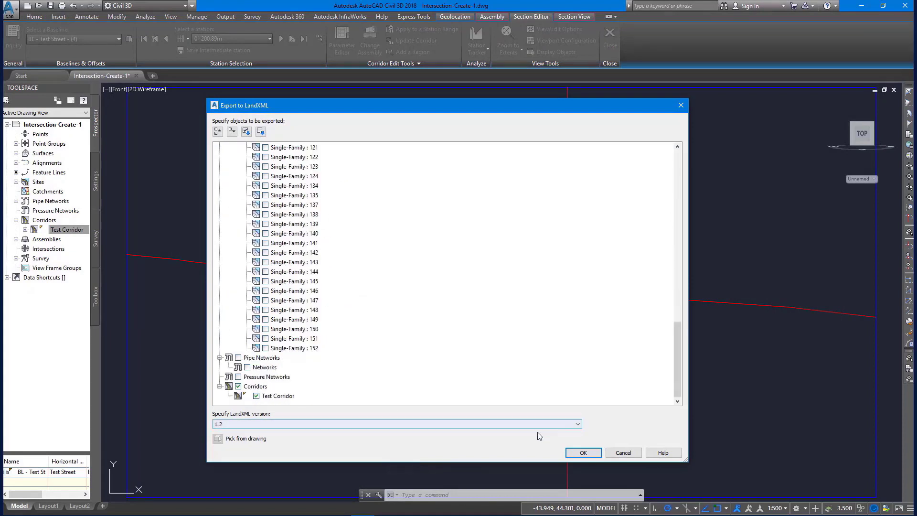
pyautogui.click(574, 453)
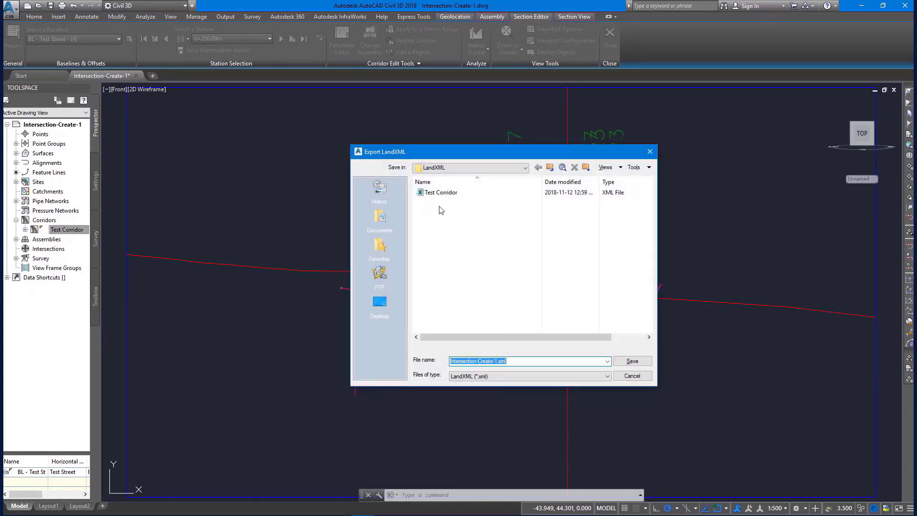
pyautogui.click(436, 193)
pyautogui.click(631, 361)
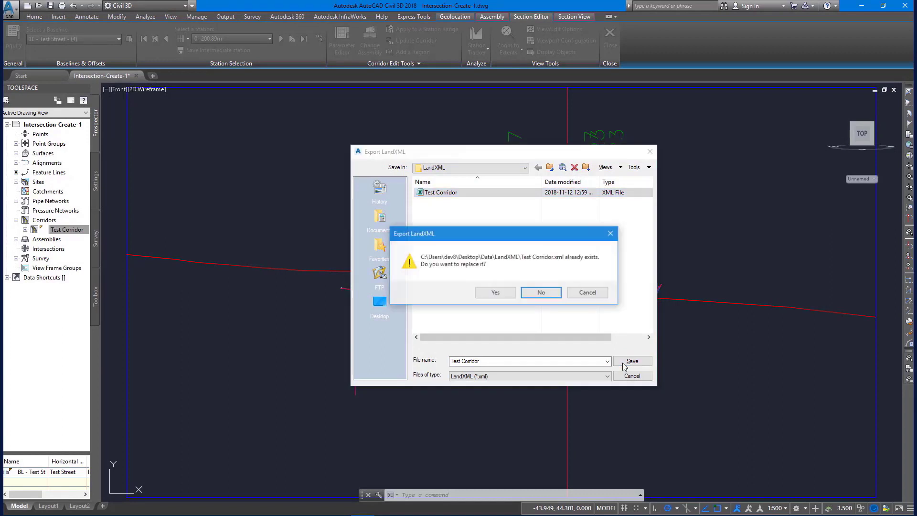
pyautogui.click(505, 294)
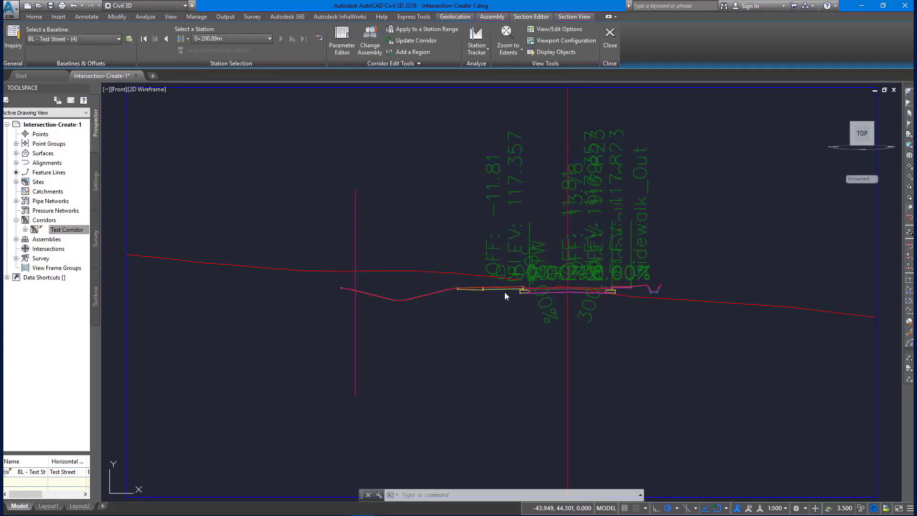
pyautogui.click(861, 5)
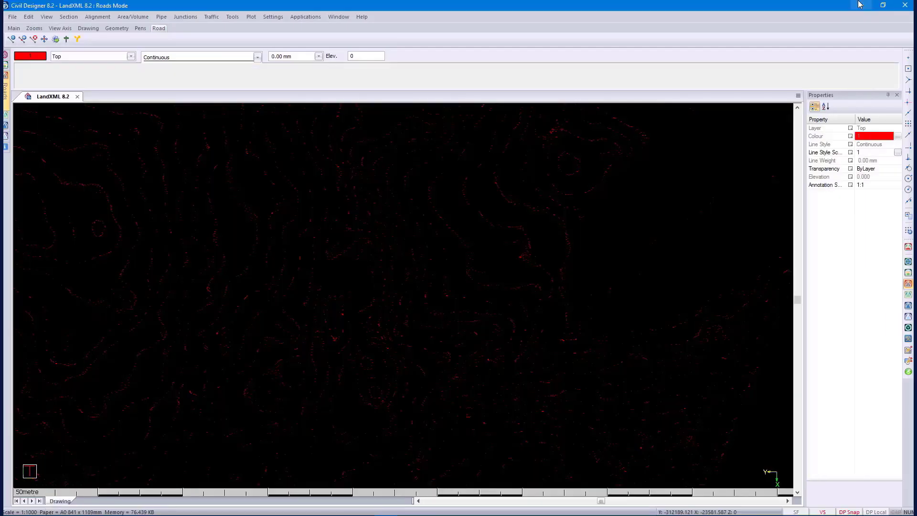
# Open Test Corridor.xml for LandXML import and expand Roads to show Test_Street
pyautogui.click(13, 17)
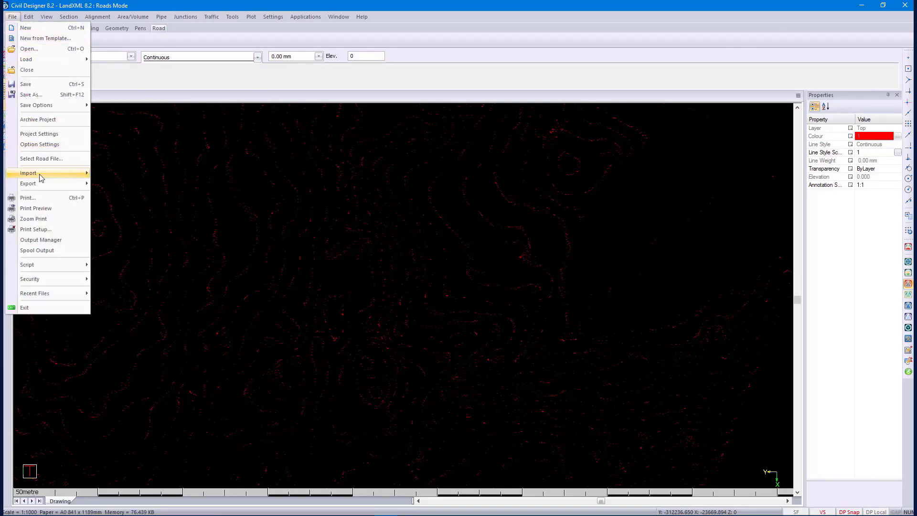
pyautogui.moveTo(42, 178)
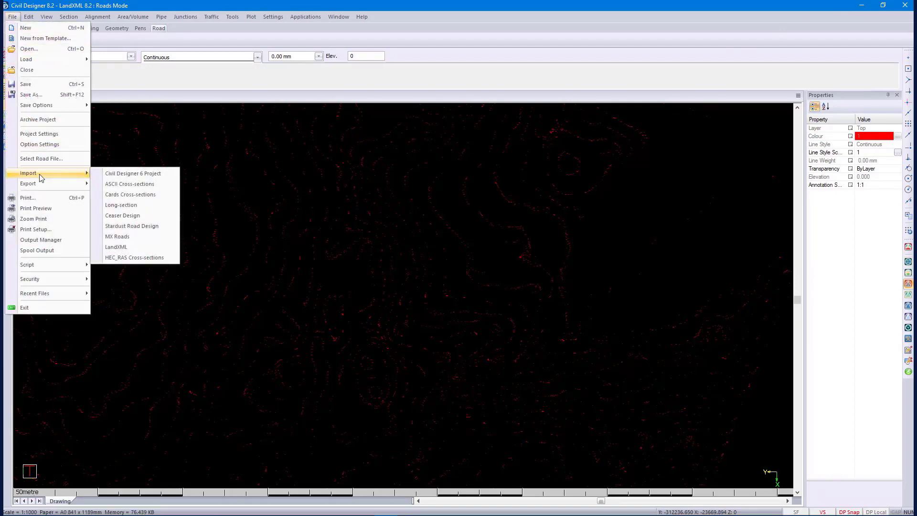
pyautogui.click(141, 246)
pyautogui.click(326, 176)
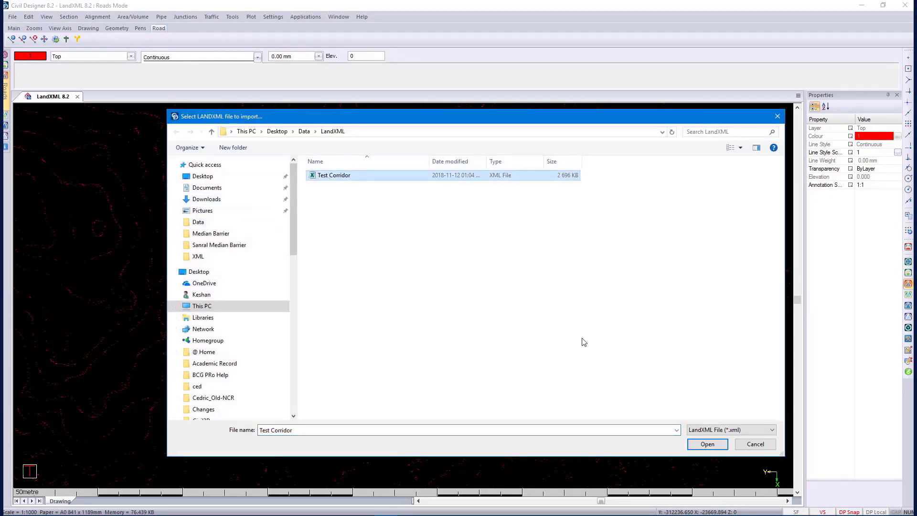
pyautogui.click(706, 443)
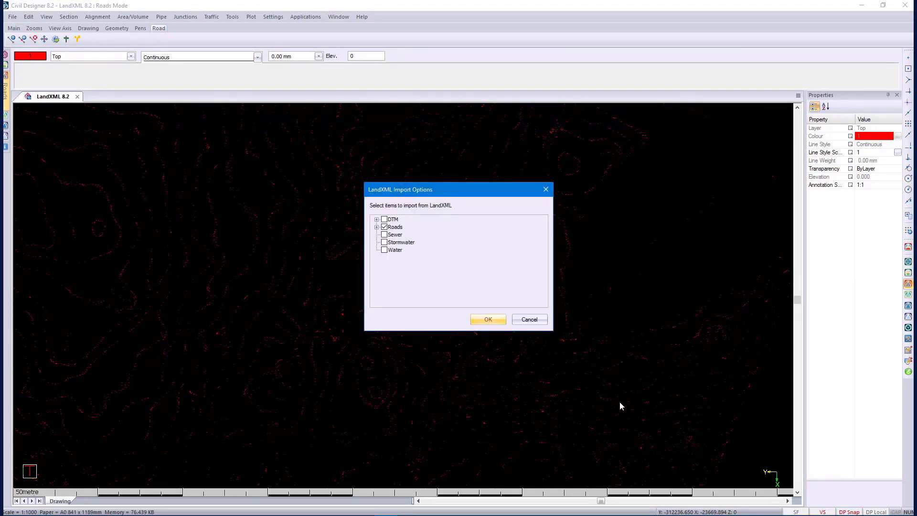
pyautogui.click(376, 227)
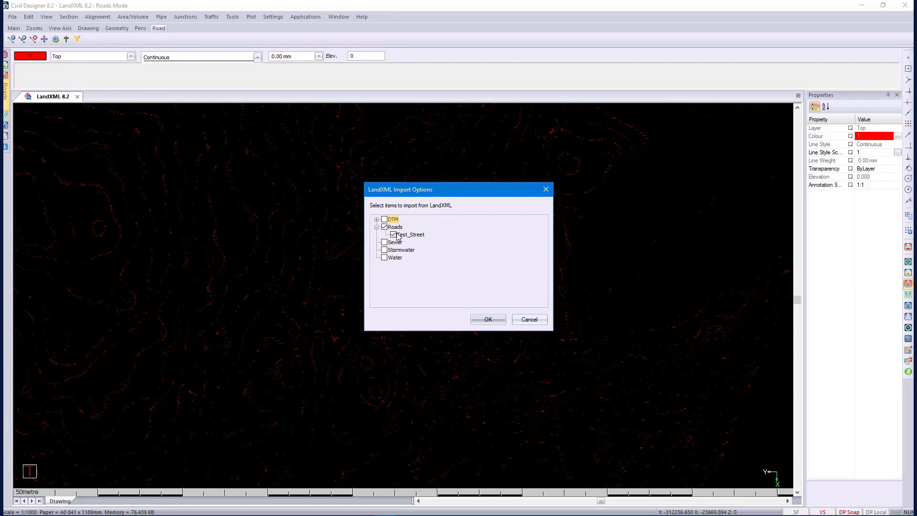
# Confirm the Test_Street import, trace its cross-section profile vertices, restart the method, and finish
pyautogui.click(490, 317)
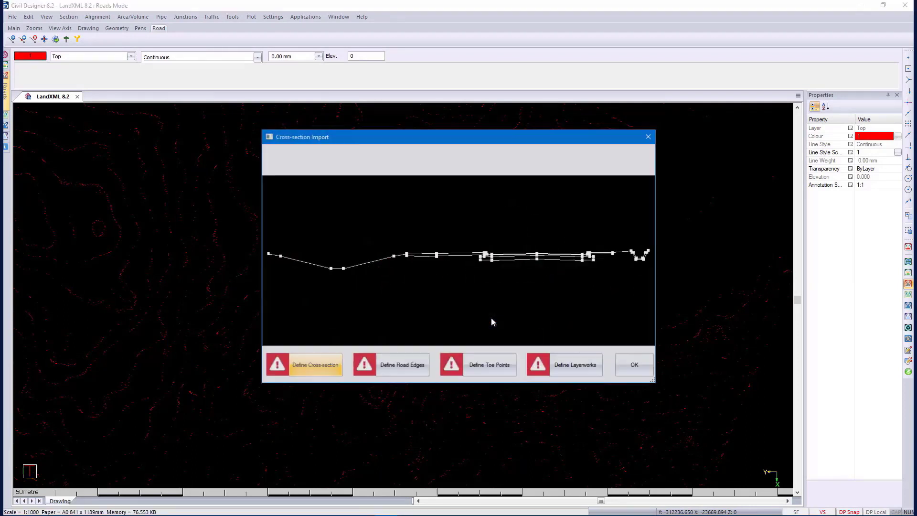
pyautogui.click(311, 365)
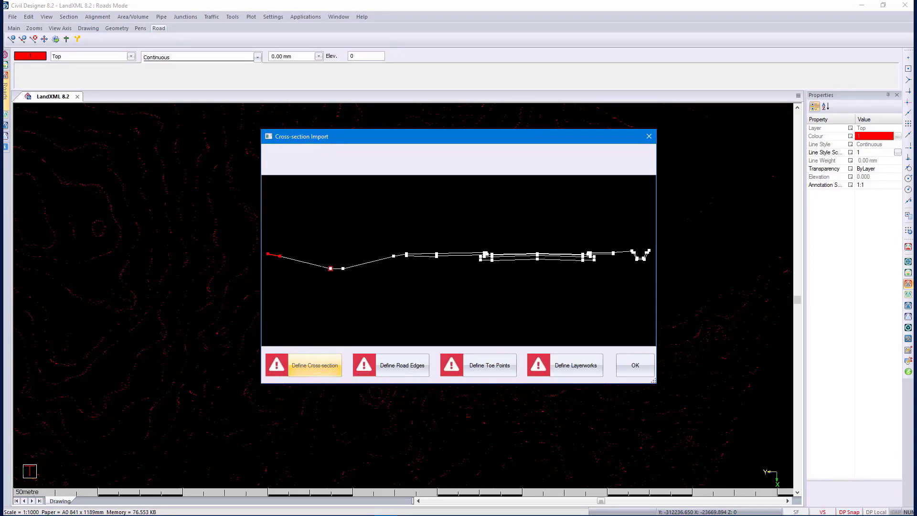
pyautogui.click(330, 269)
pyautogui.click(343, 268)
pyautogui.click(480, 260)
pyautogui.click(636, 259)
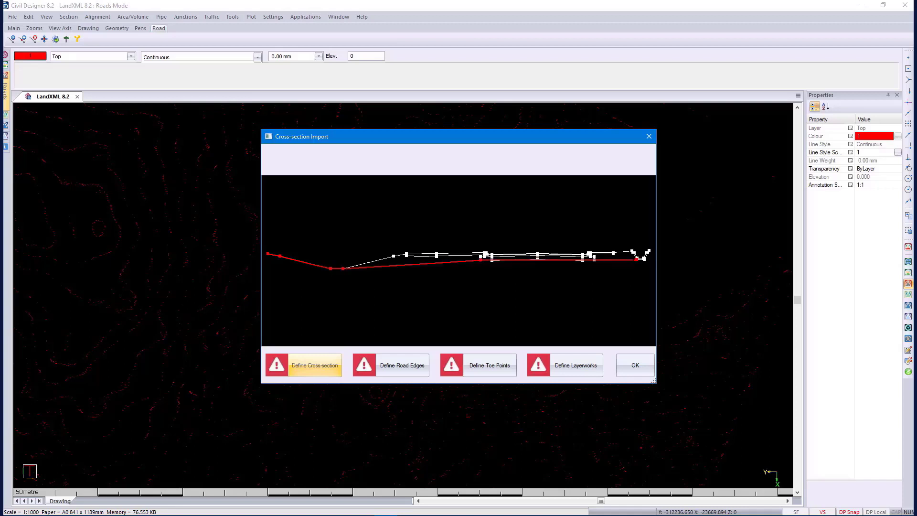
pyautogui.rightClick(637, 285)
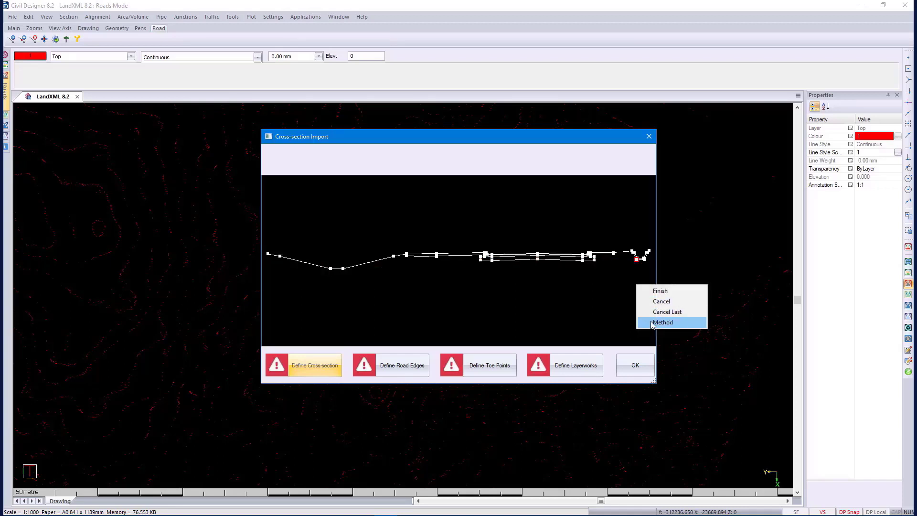
pyautogui.click(651, 323)
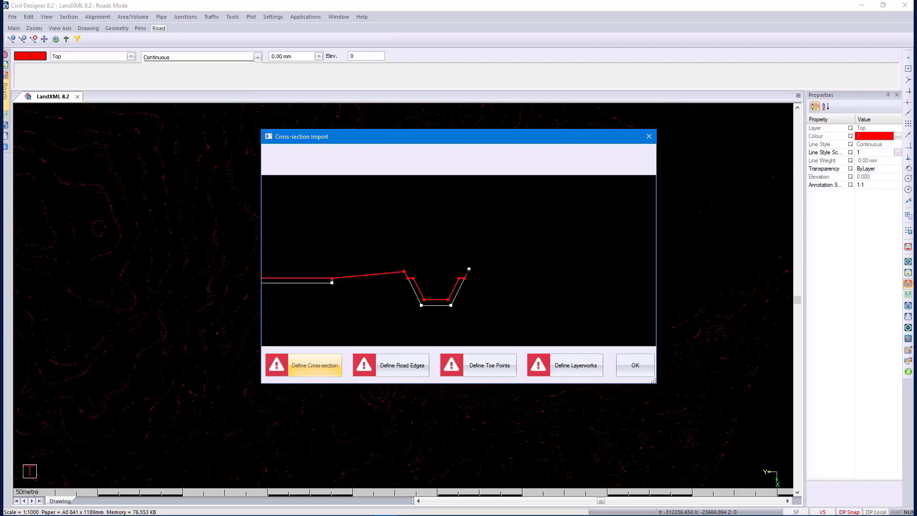
pyautogui.rightClick(469, 271)
pyautogui.click(481, 279)
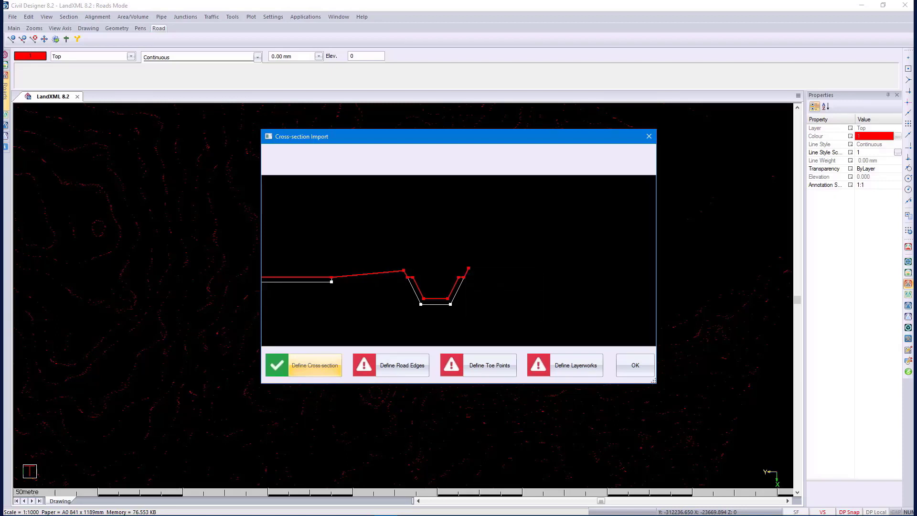
# Pick the left and right road edges and the right toe point, then complete the import
pyautogui.click(395, 368)
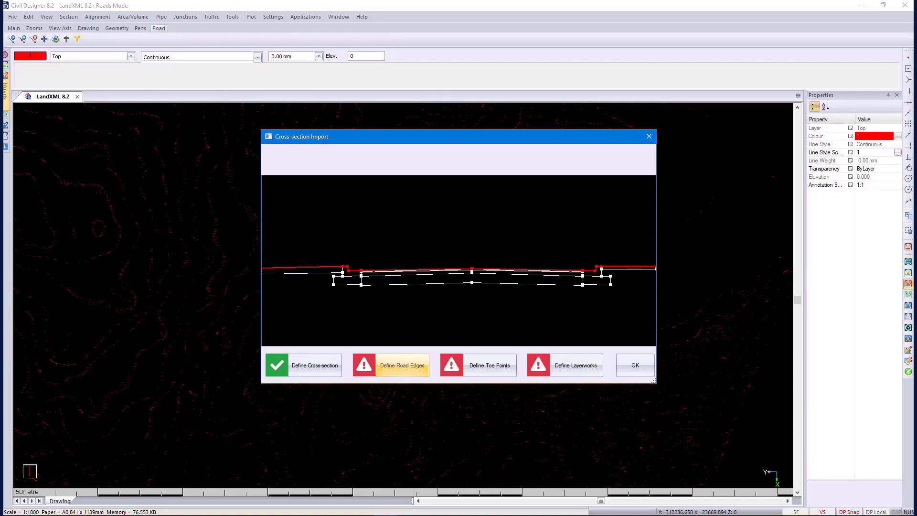
pyautogui.click(360, 270)
pyautogui.click(583, 270)
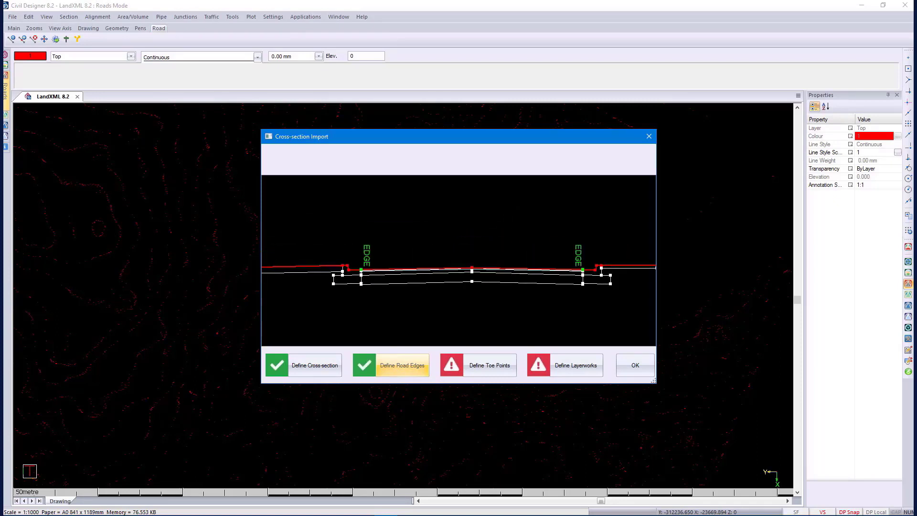
pyautogui.click(489, 366)
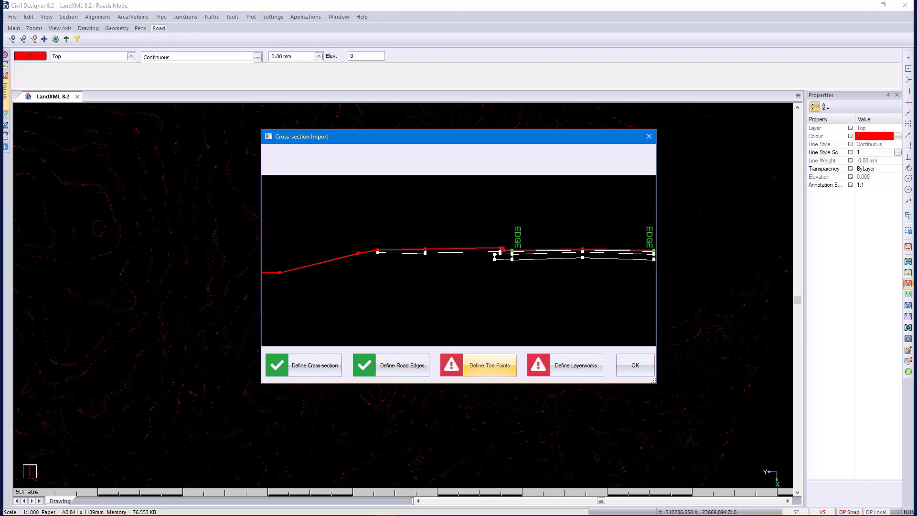
pyautogui.scroll(-3, 436, 248)
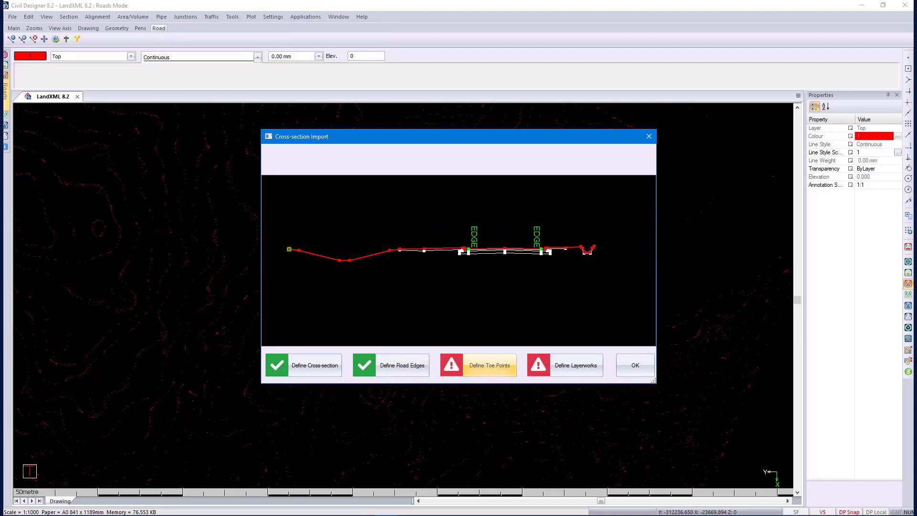
pyautogui.click(594, 246)
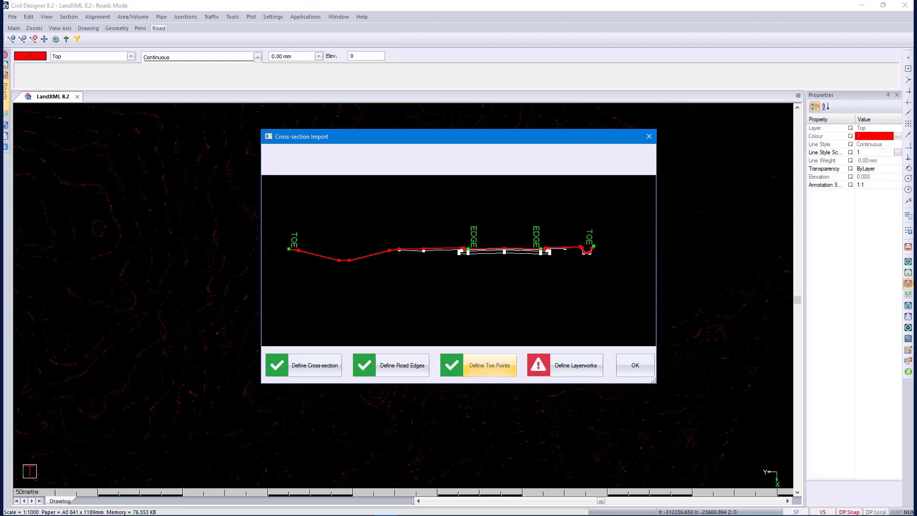
pyautogui.click(636, 366)
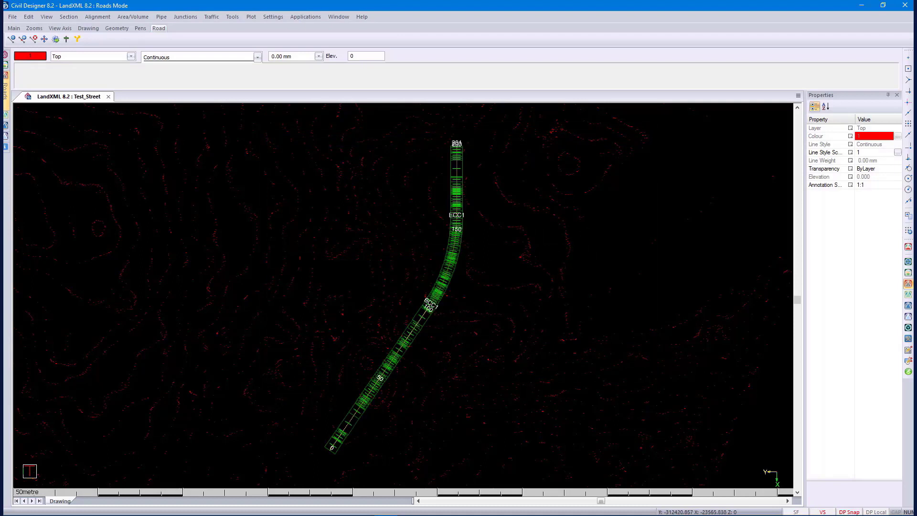
# Extract ground cross-sections along Test_Street with the default settings
pyautogui.click(97, 17)
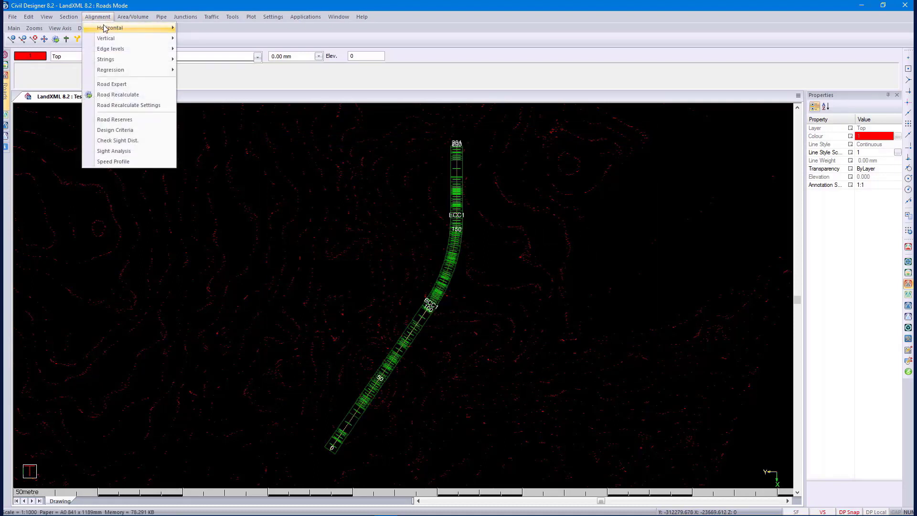
pyautogui.moveTo(104, 28)
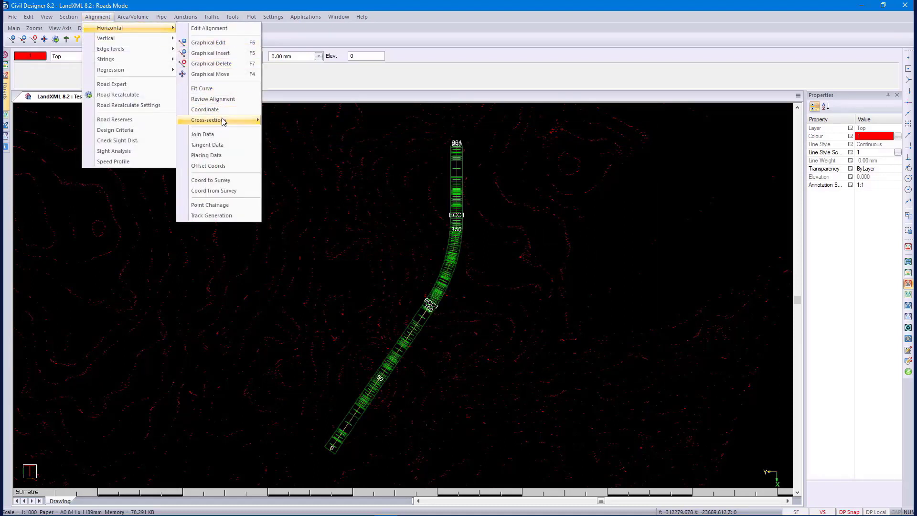
pyautogui.moveTo(224, 121)
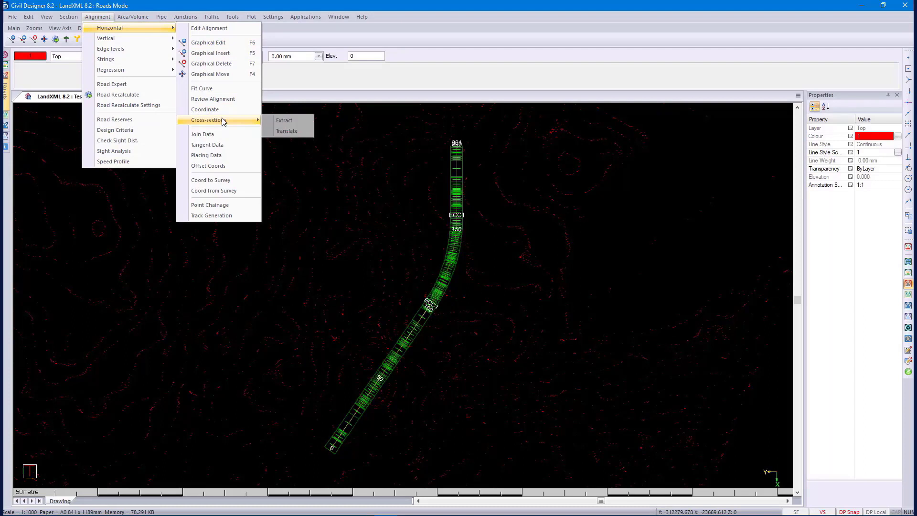
pyautogui.click(276, 121)
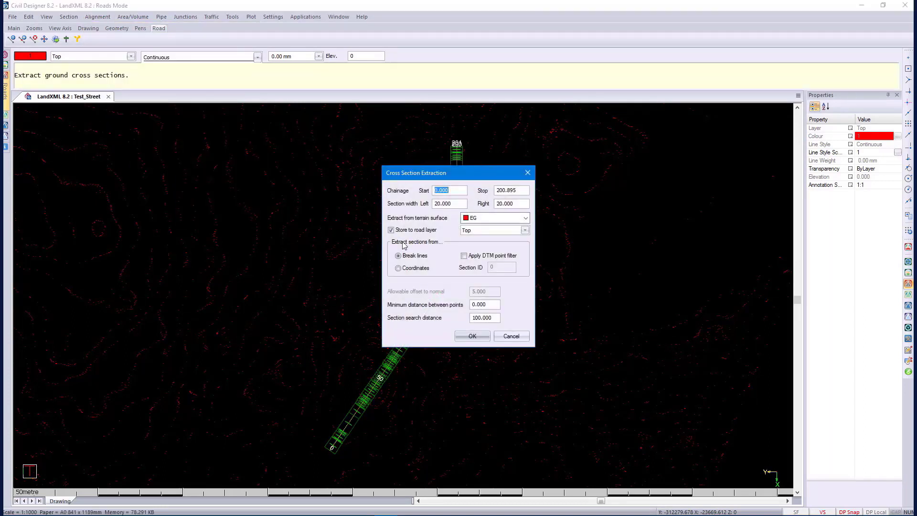
pyautogui.click(473, 336)
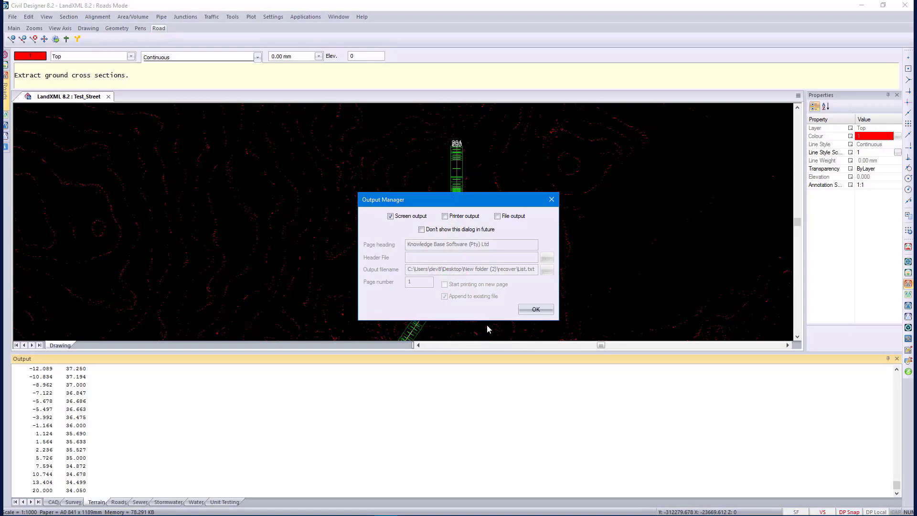
pyautogui.click(533, 309)
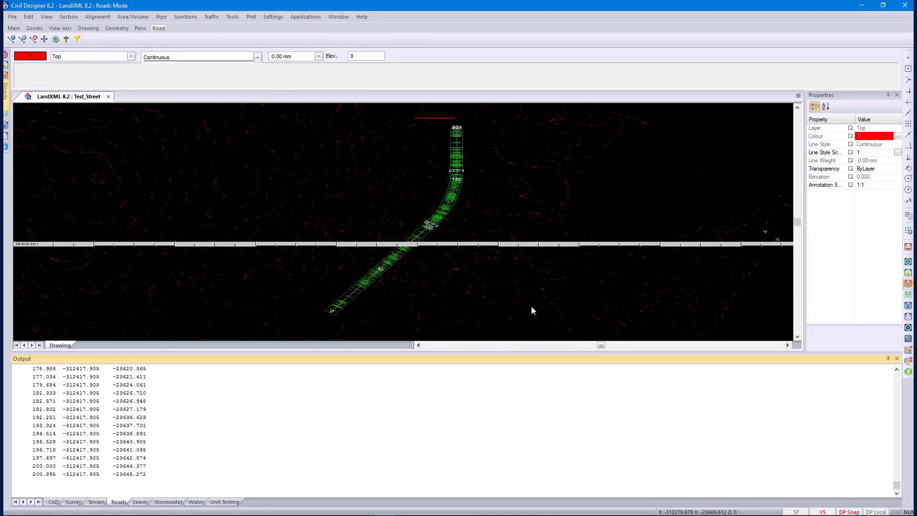
# Generate vertical centreline levels over chainage 0.000 to 200.895
pyautogui.click(97, 17)
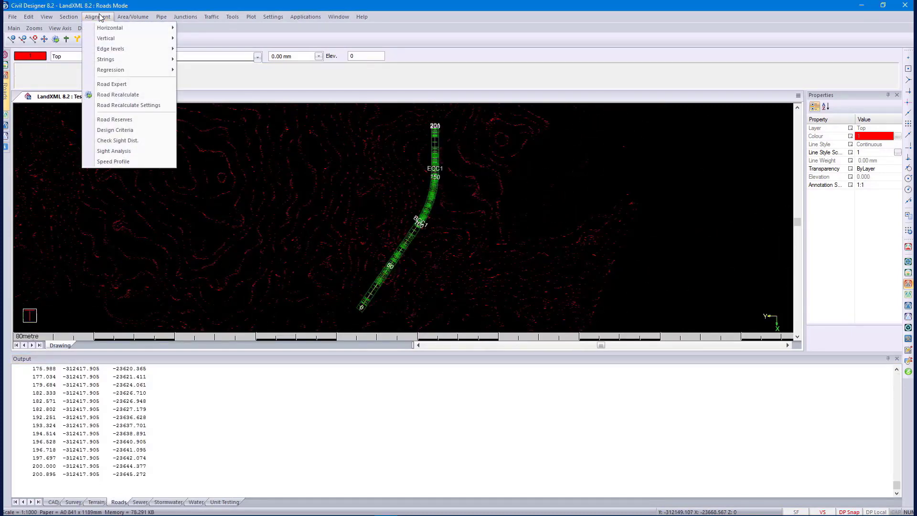
pyautogui.moveTo(105, 40)
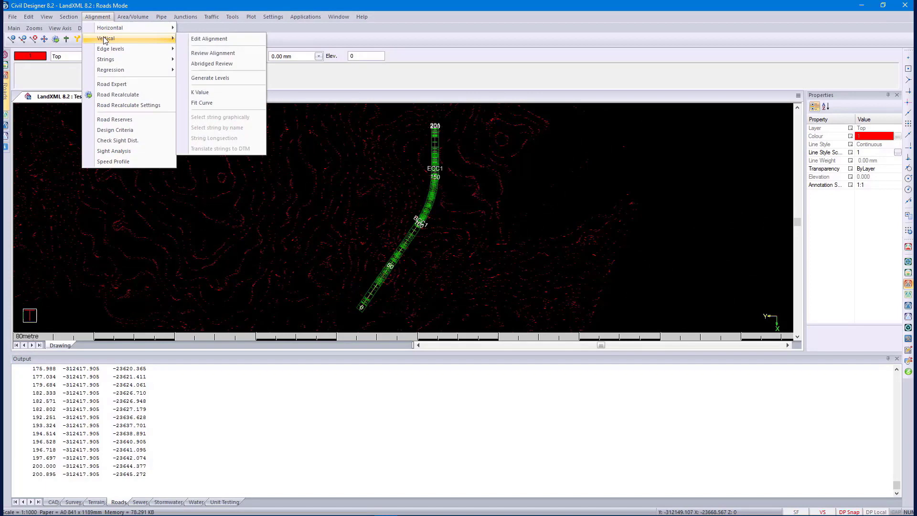
pyautogui.click(210, 78)
pyautogui.click(456, 272)
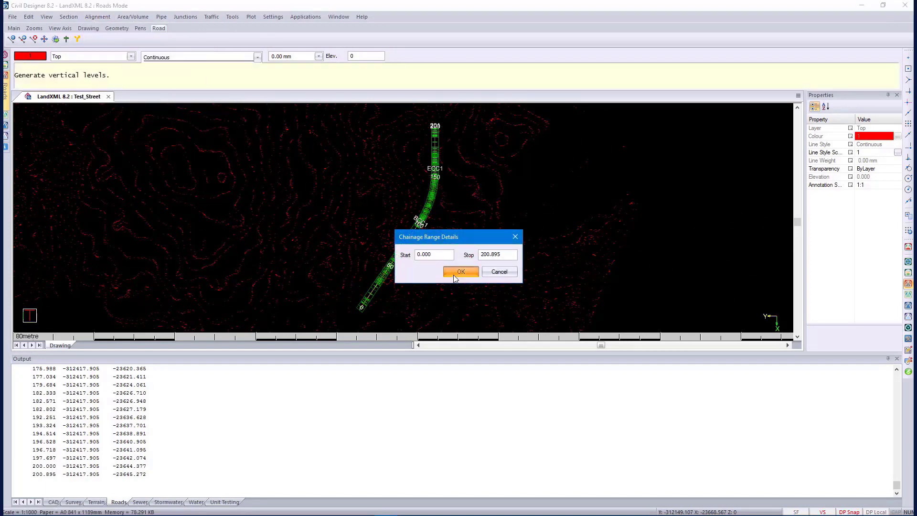
pyautogui.click(531, 308)
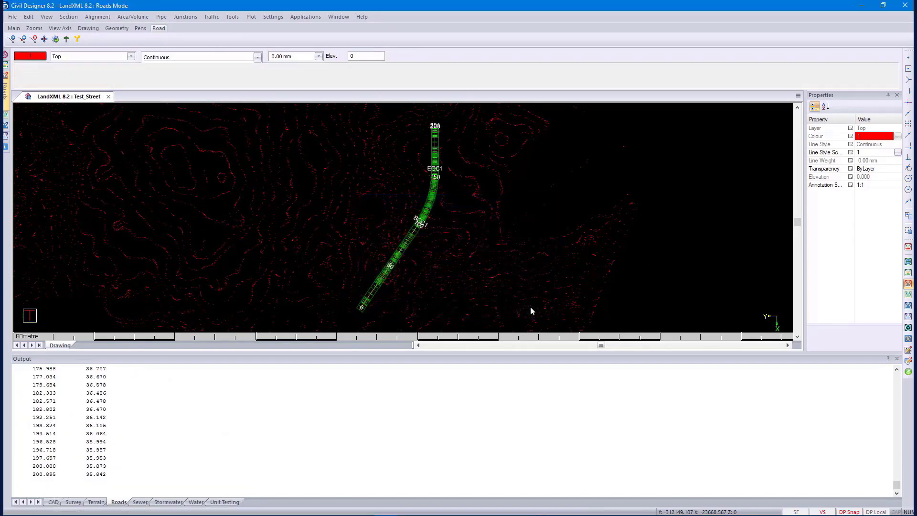
# Generate edge levels, accepting the superelevation settings and full chainage range
pyautogui.click(97, 17)
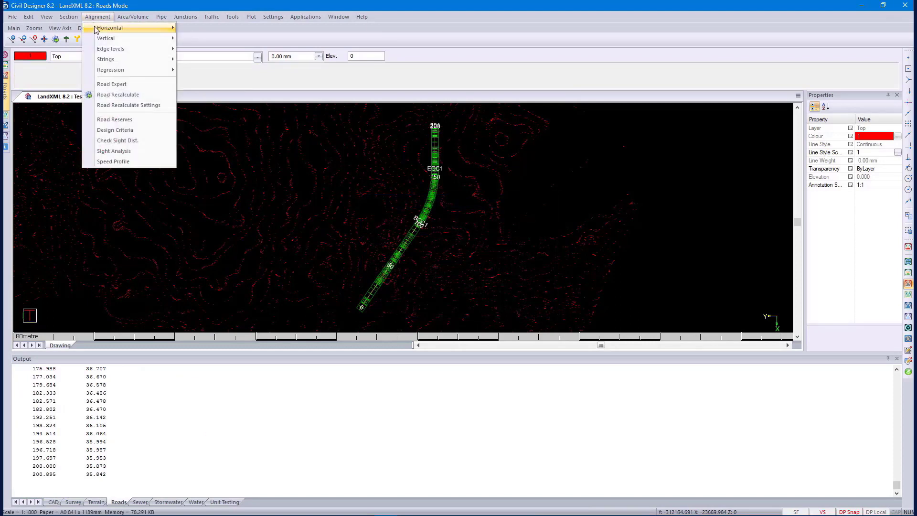
pyautogui.moveTo(113, 54)
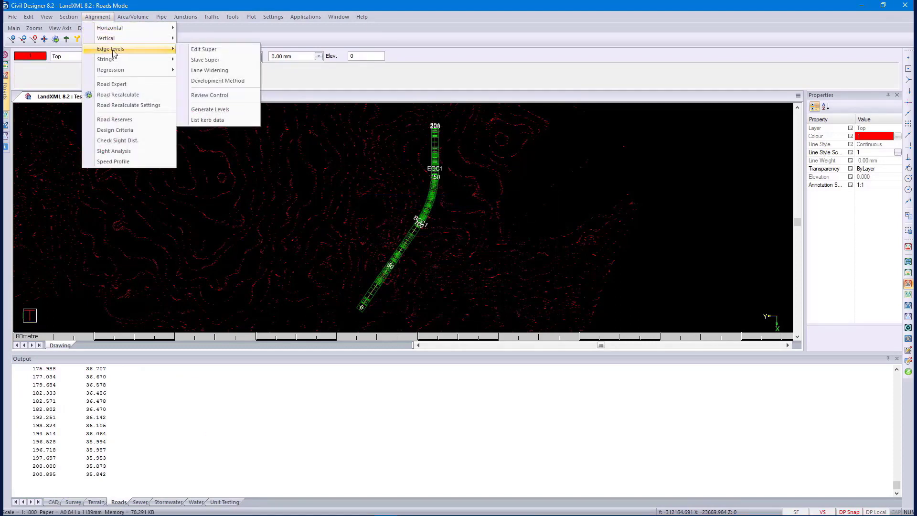
pyautogui.click(210, 109)
pyautogui.click(485, 298)
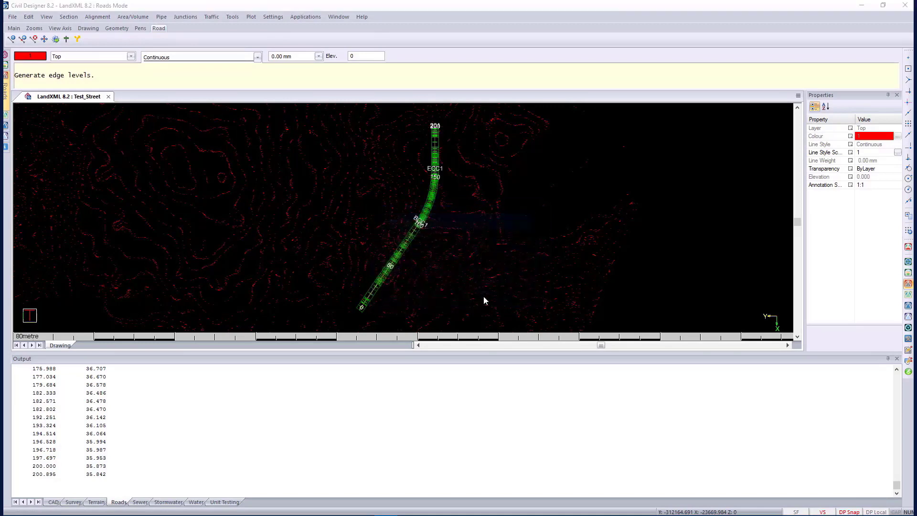
pyautogui.click(475, 289)
pyautogui.click(524, 309)
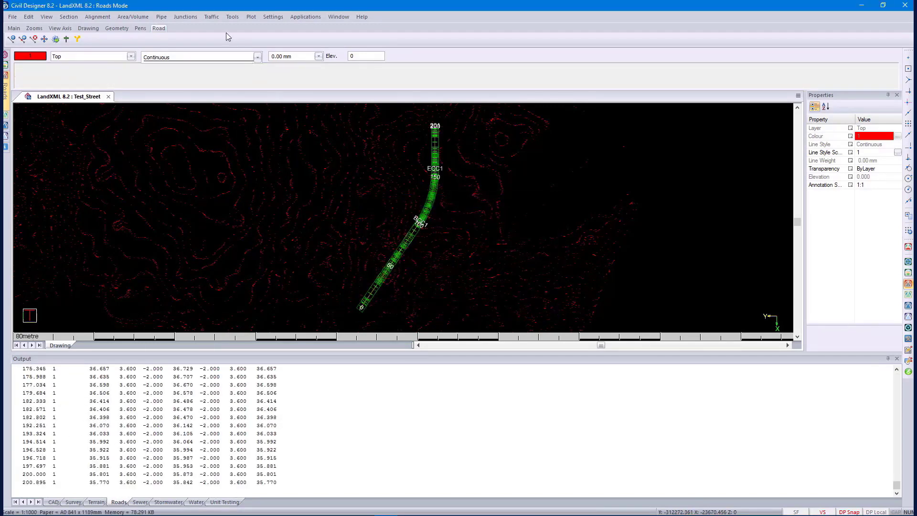
# Check the road template in the Template Editor via Template Paths
pyautogui.click(227, 18)
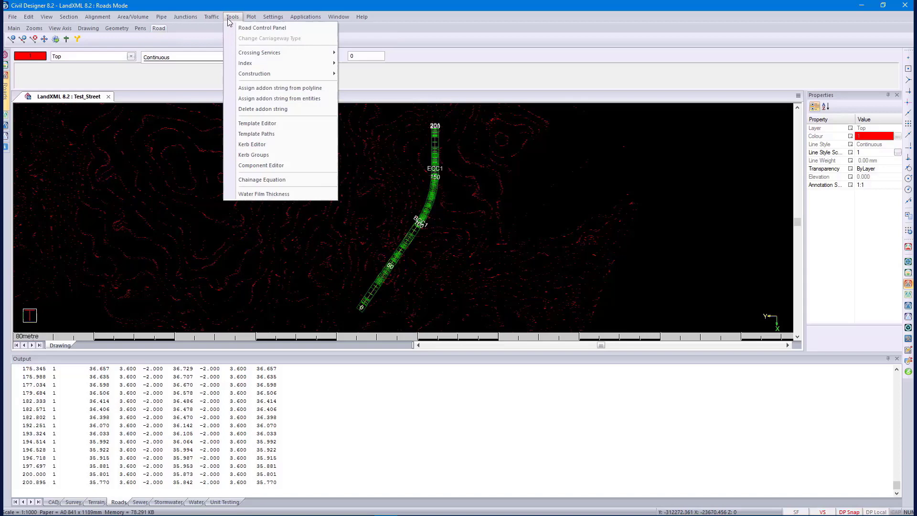
pyautogui.click(247, 132)
pyautogui.rightClick(410, 230)
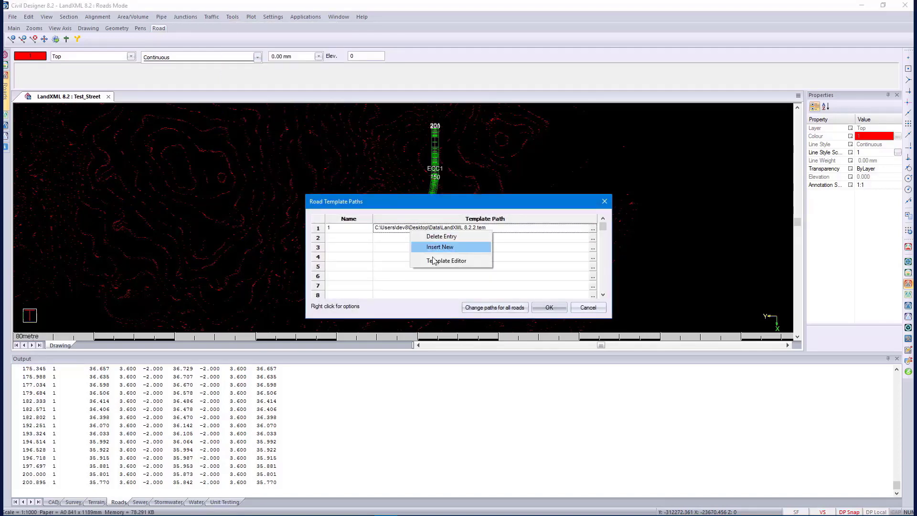
pyautogui.click(444, 260)
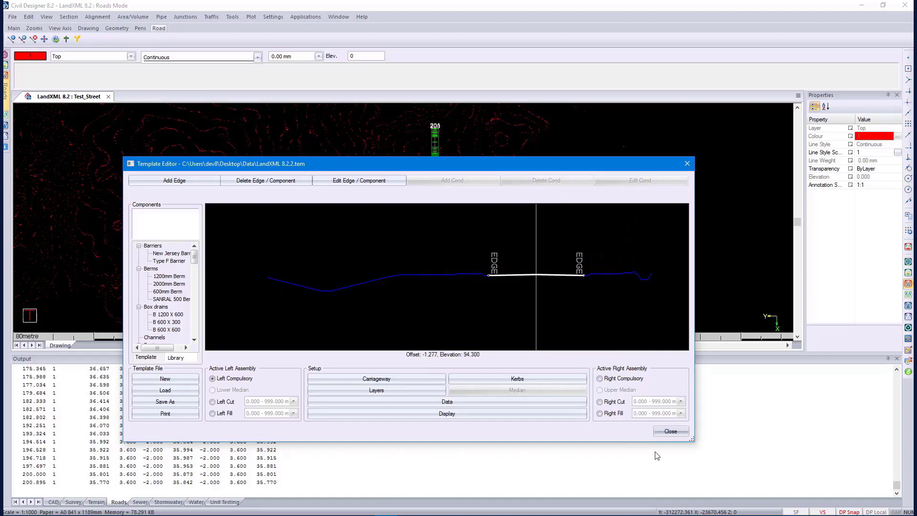
pyautogui.click(671, 431)
pyautogui.click(548, 308)
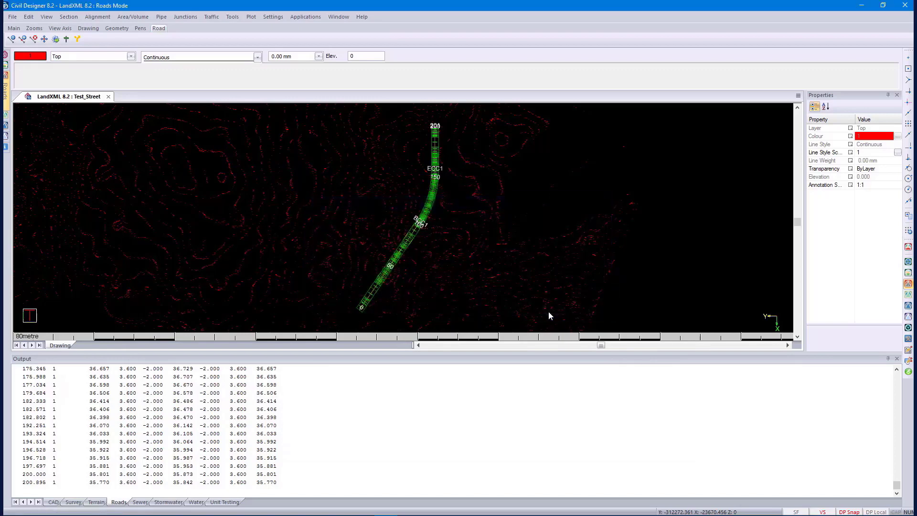
# Apply the template to Test_Street for cut/fill banks and open the Cross Section Editor
pyautogui.click(124, 19)
pyautogui.click(132, 28)
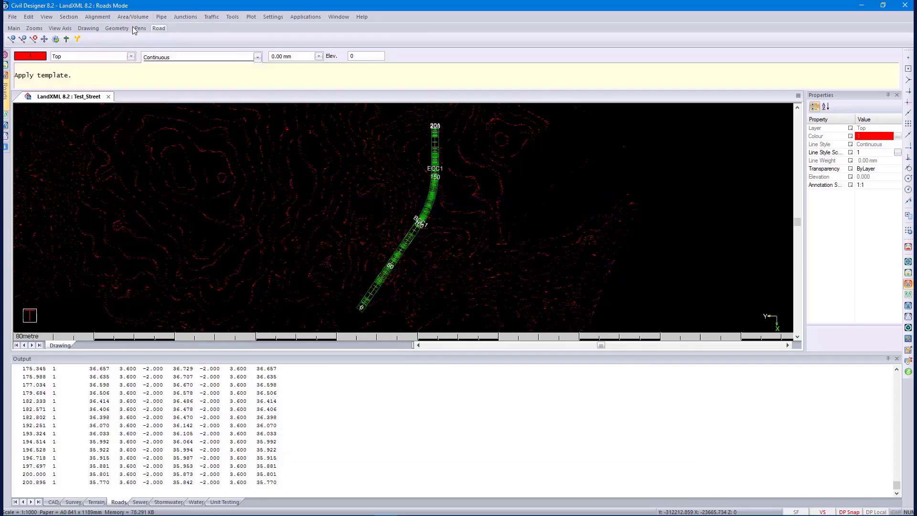
pyautogui.click(465, 300)
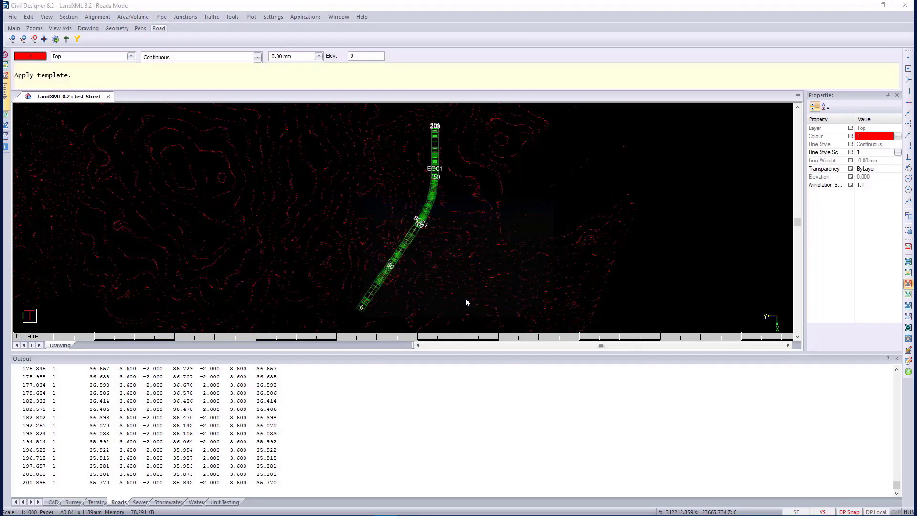
pyautogui.click(534, 308)
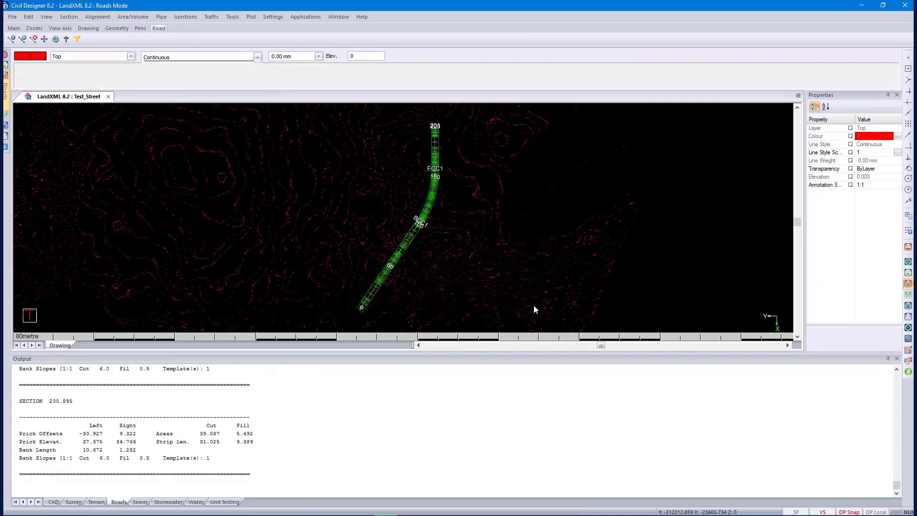
pyautogui.click(69, 17)
pyautogui.click(86, 28)
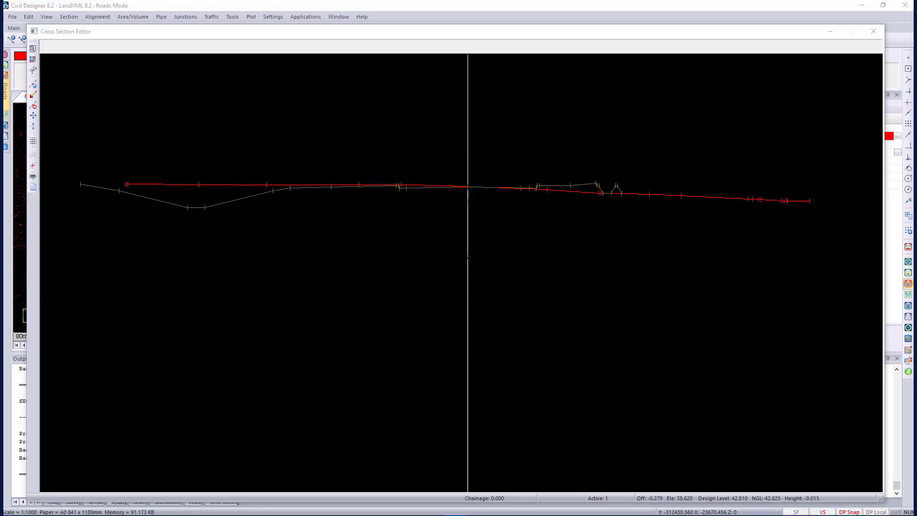
# Page through the cross-sections from chainage 0 past 100.000 to chainage 182.502
pyautogui.press('pagedown')
pyautogui.press('pagedown')
pyautogui.press('pagedown')
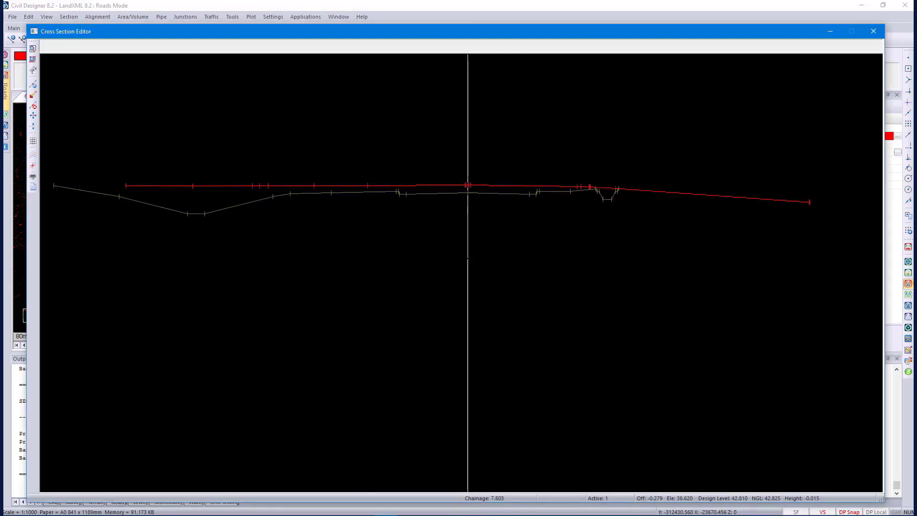
pyautogui.press('pagedown')
pyautogui.press('pagedown')
pyautogui.press('pagedown')
pyautogui.press('pagedown')
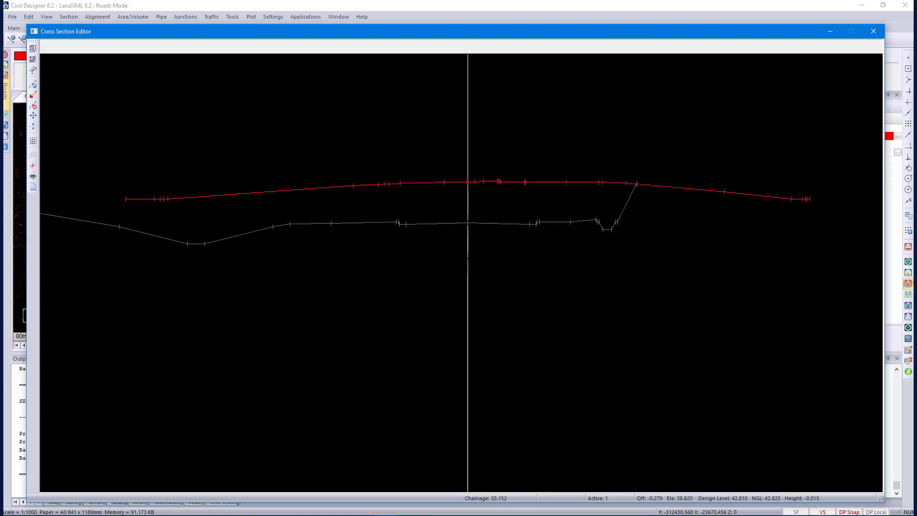
pyautogui.press('pagedown')
pyautogui.press('pagedown')
pyautogui.press('pagedown')
pyautogui.press('pagedown')
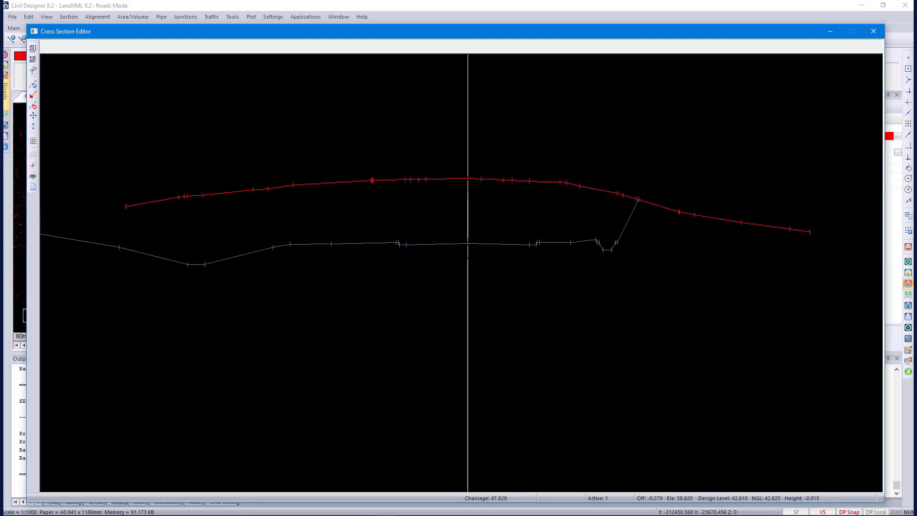
pyautogui.press('pagedown')
pyautogui.press('pagedown')
pyautogui.press('pagedown')
pyautogui.press('pagedown')
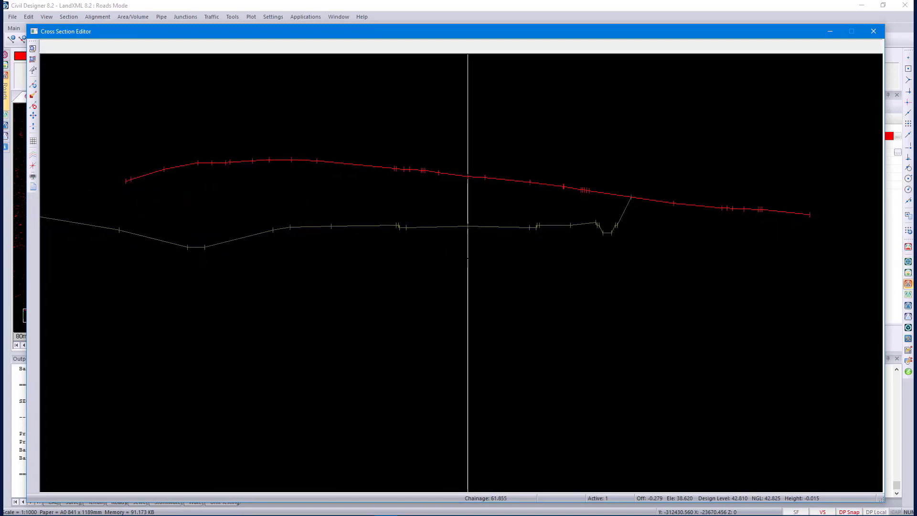
pyautogui.press('pagedown')
pyautogui.press('pagedown')
pyautogui.press('pagedown')
pyautogui.press('pagedown')
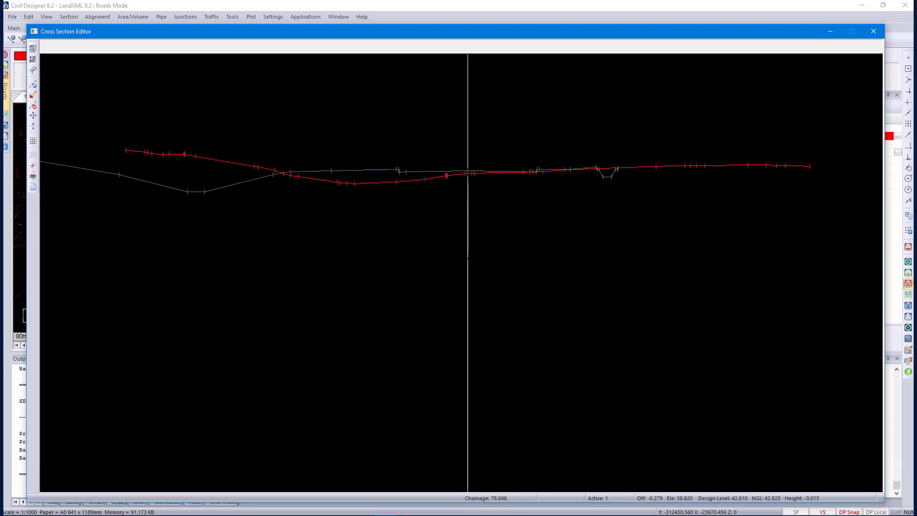
pyautogui.press('pagedown')
pyautogui.press('pagedown')
pyautogui.press('pagedown')
pyautogui.press('pagedown')
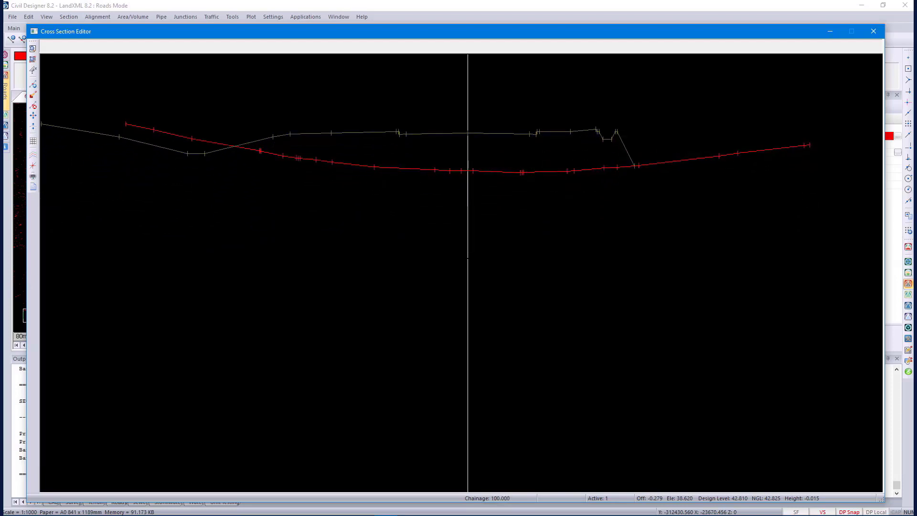
pyautogui.press('pagedown')
pyautogui.press('pagedown')
pyautogui.press('pagedown')
pyautogui.press('pagedown')
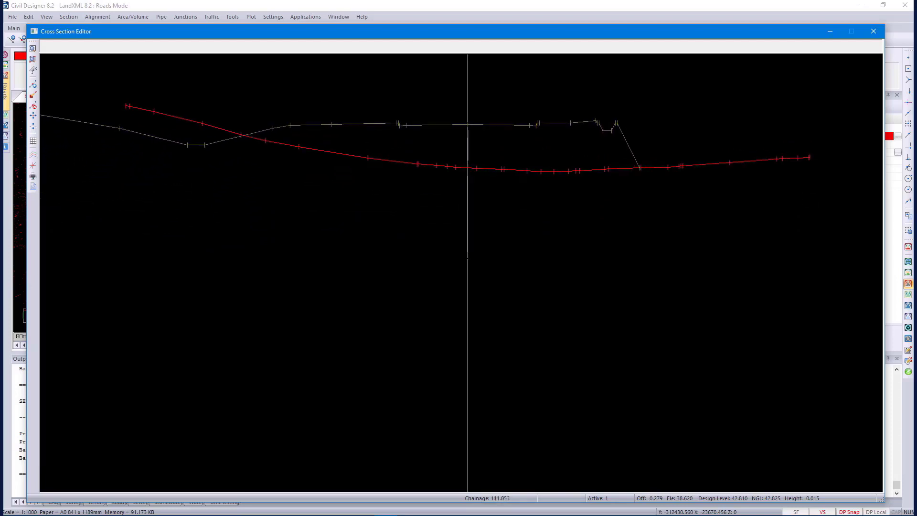
pyautogui.press('pagedown')
pyautogui.press('pagedown')
pyautogui.press('pagedown')
pyautogui.press('pagedown')
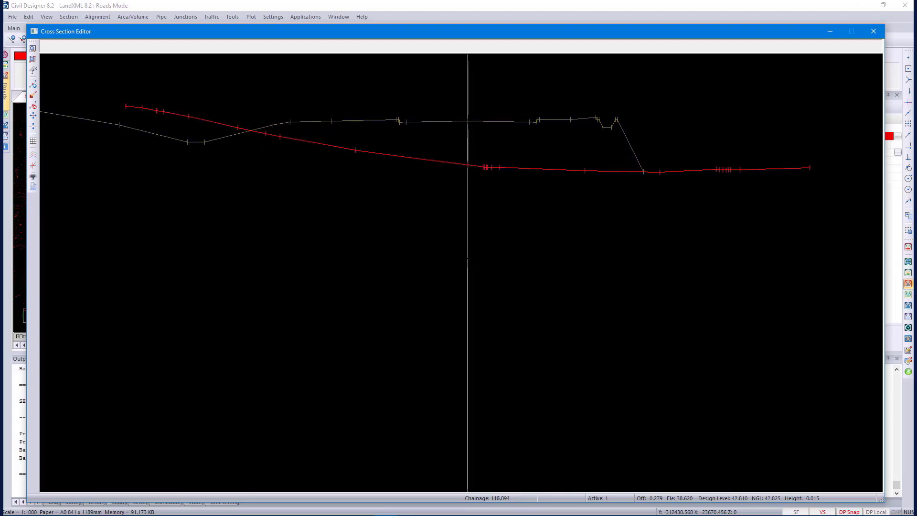
pyautogui.press('pagedown')
pyautogui.press('pagedown')
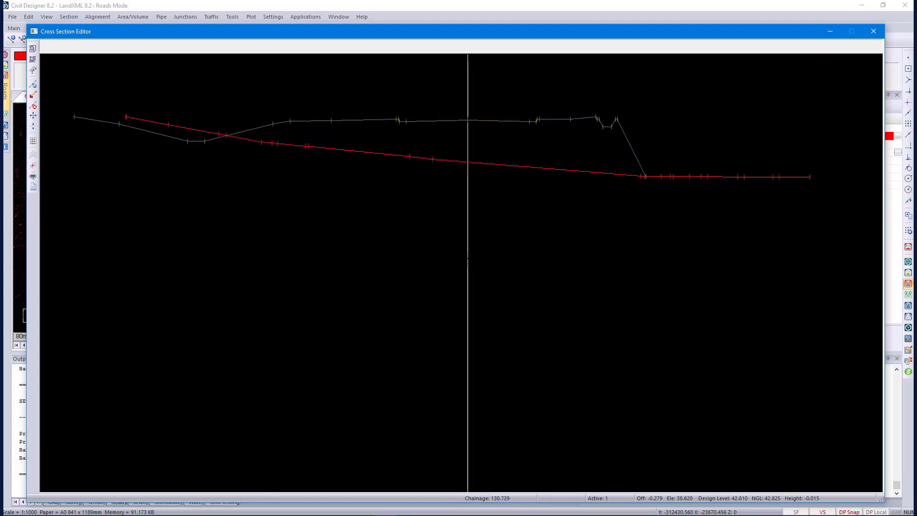
pyautogui.press('pagedown')
pyautogui.press('pagedown')
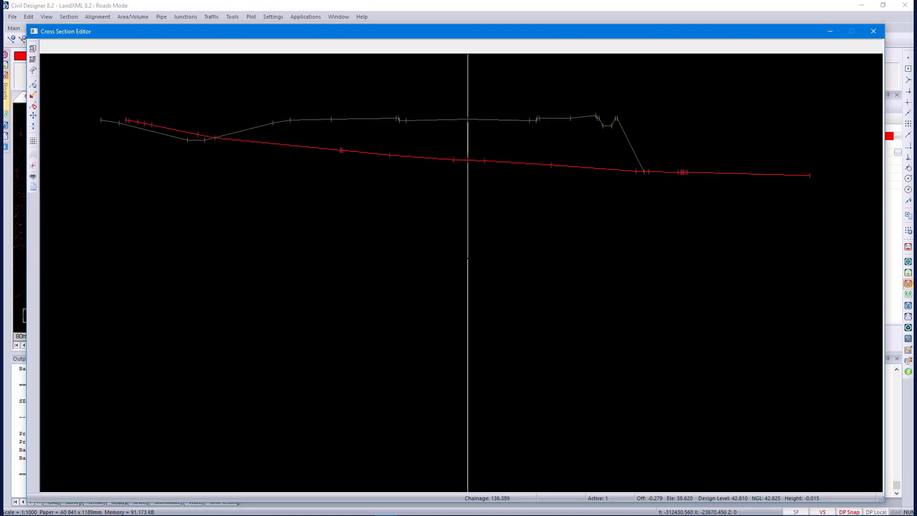
pyautogui.press('pagedown')
pyautogui.press('pagedown')
pyautogui.press('pagedown')
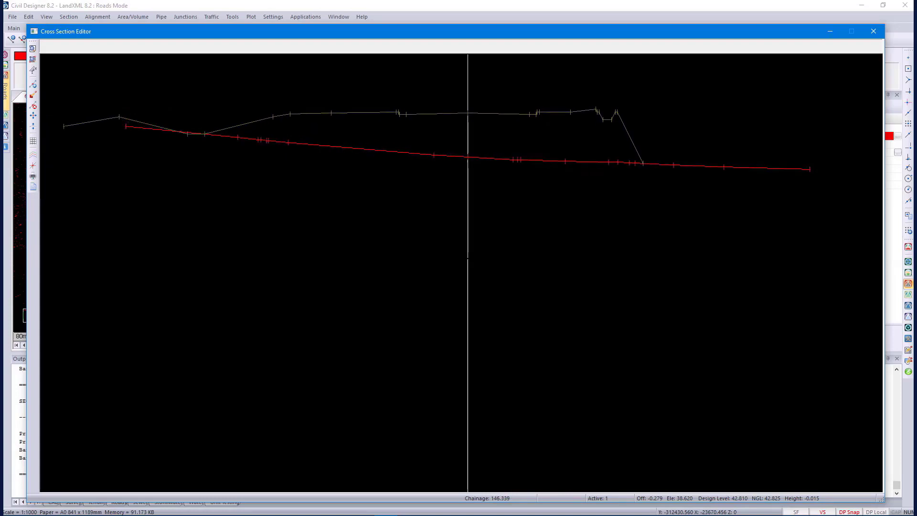
pyautogui.press('pagedown')
pyautogui.press('pagedown')
pyautogui.press('pagedown')
pyautogui.press('pagedown')
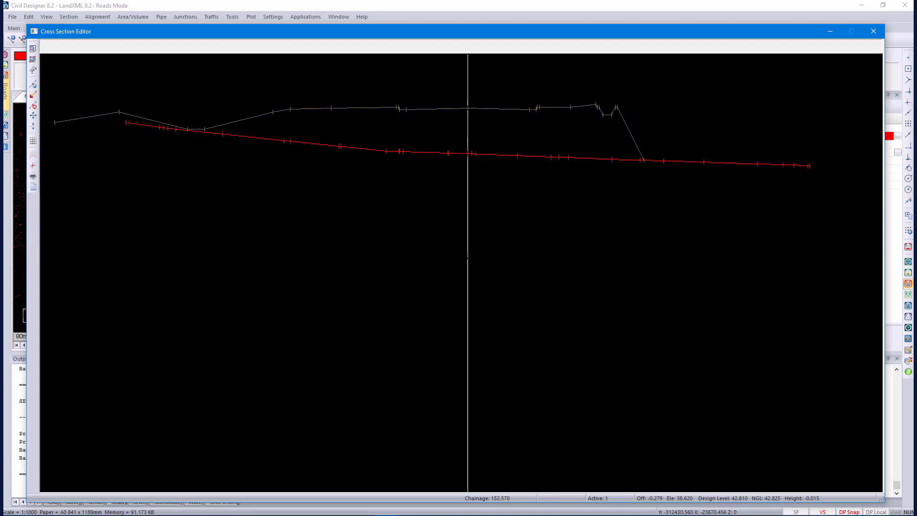
pyautogui.press('pagedown')
pyautogui.press('pagedown')
pyautogui.press('pagedown')
pyautogui.press('pagedown')
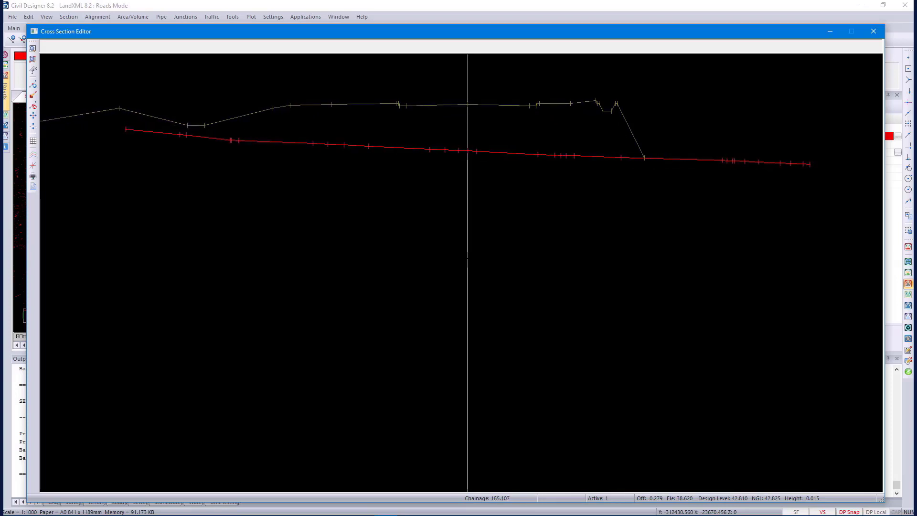
pyautogui.press('pagedown')
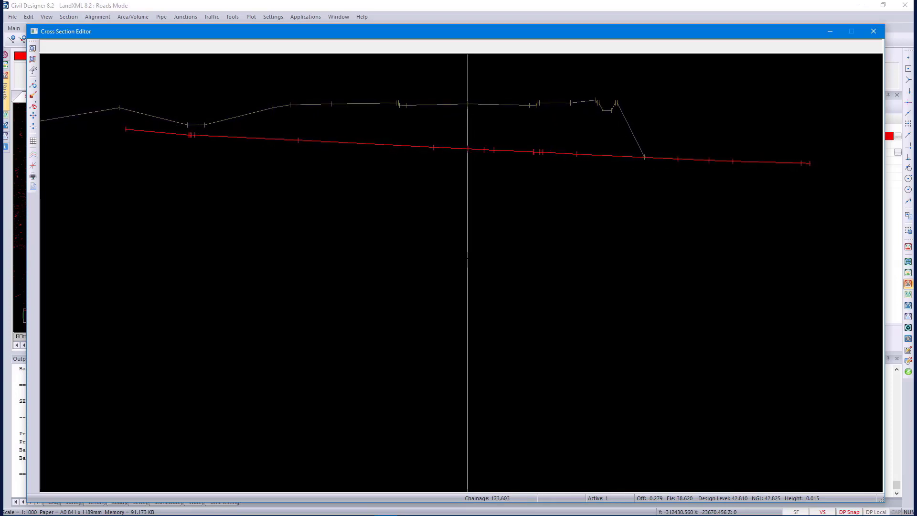
pyautogui.press('pagedown')
pyautogui.press('pagedown')
pyautogui.press('pagedown')
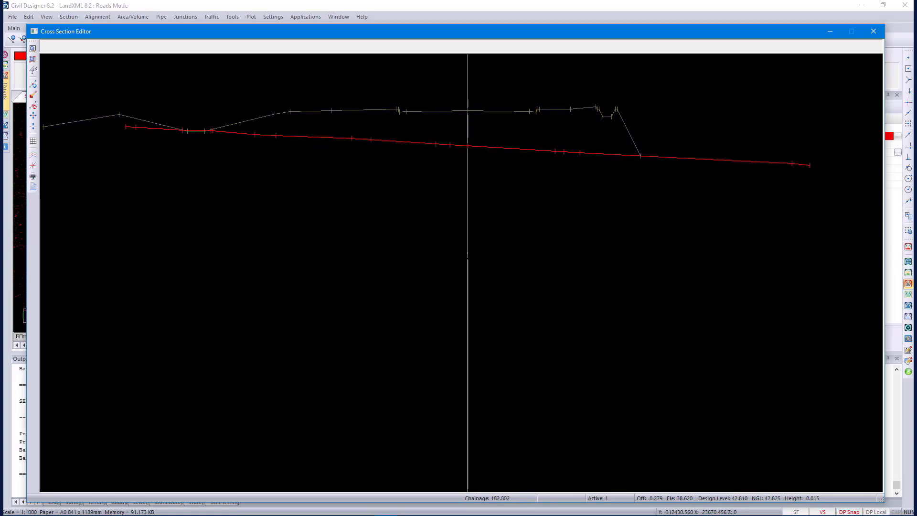
pyautogui.press('pagedown')
pyautogui.press('pagedown')
pyautogui.press('pagedown')
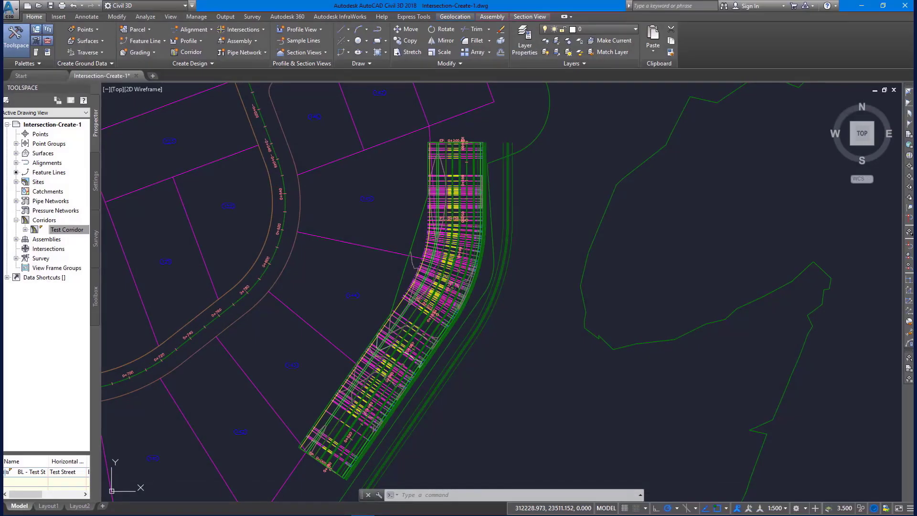
# Import the Test Corridor LandXML file into Civil 3D to reach its import options
pyautogui.click(58, 16)
pyautogui.click(45, 40)
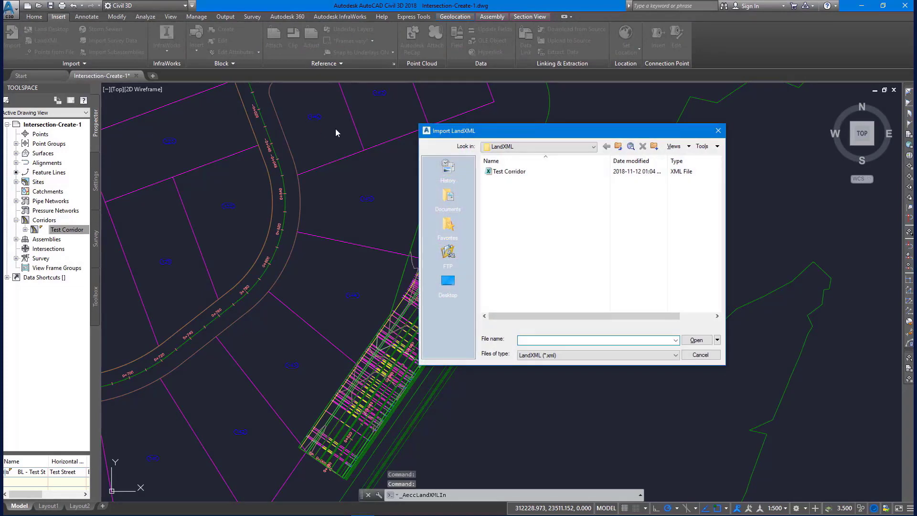
pyautogui.click(499, 171)
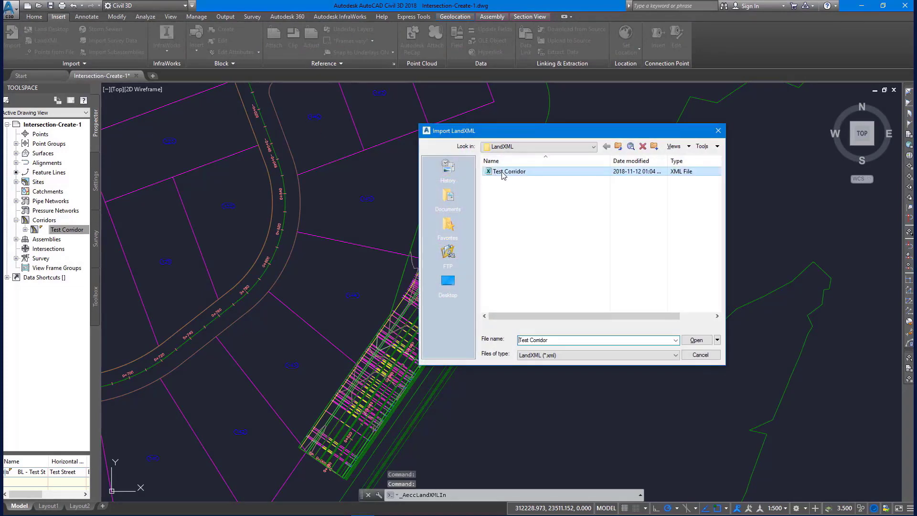
pyautogui.click(696, 340)
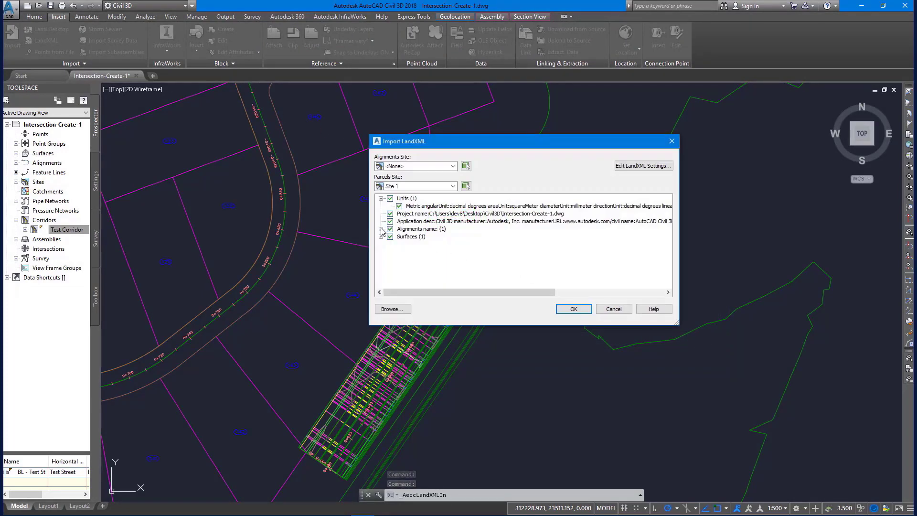